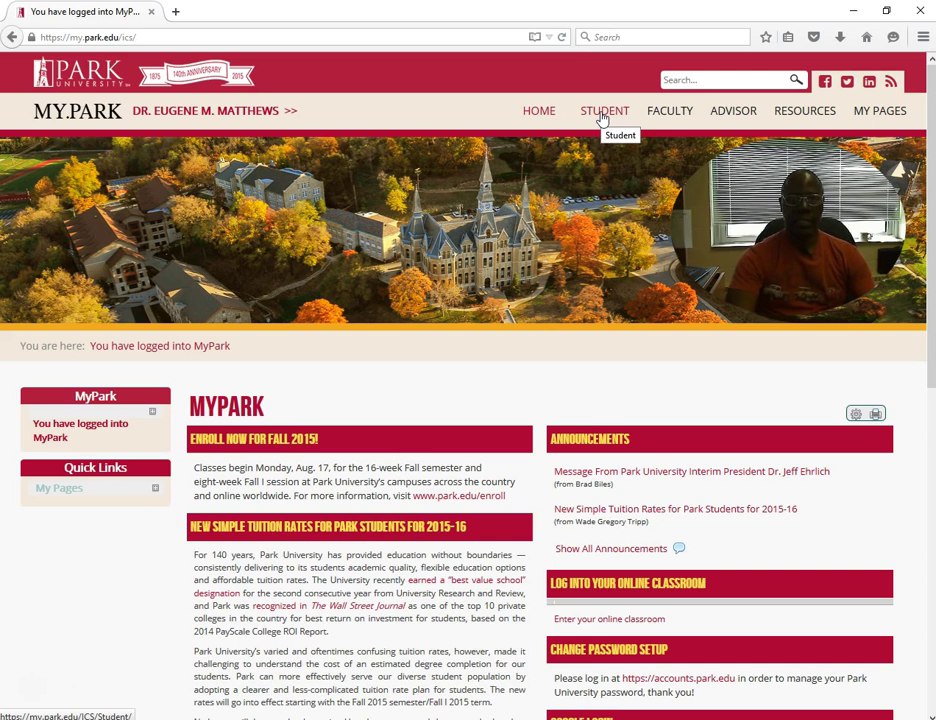
Step: Open the MyPark Student page and launch the Online Classroom
click(604, 119)
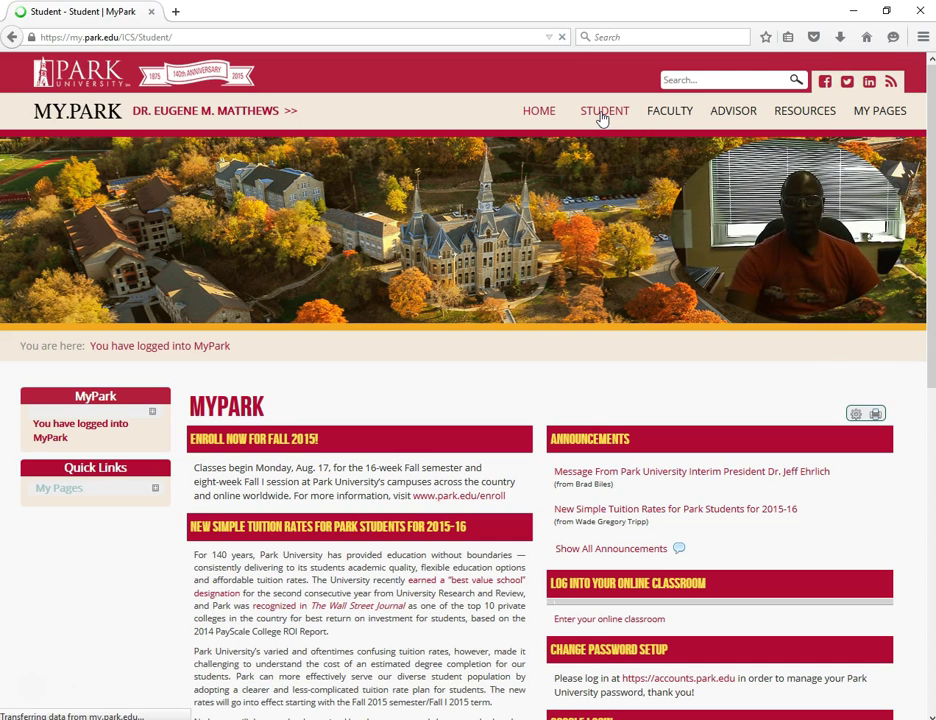
click(577, 121)
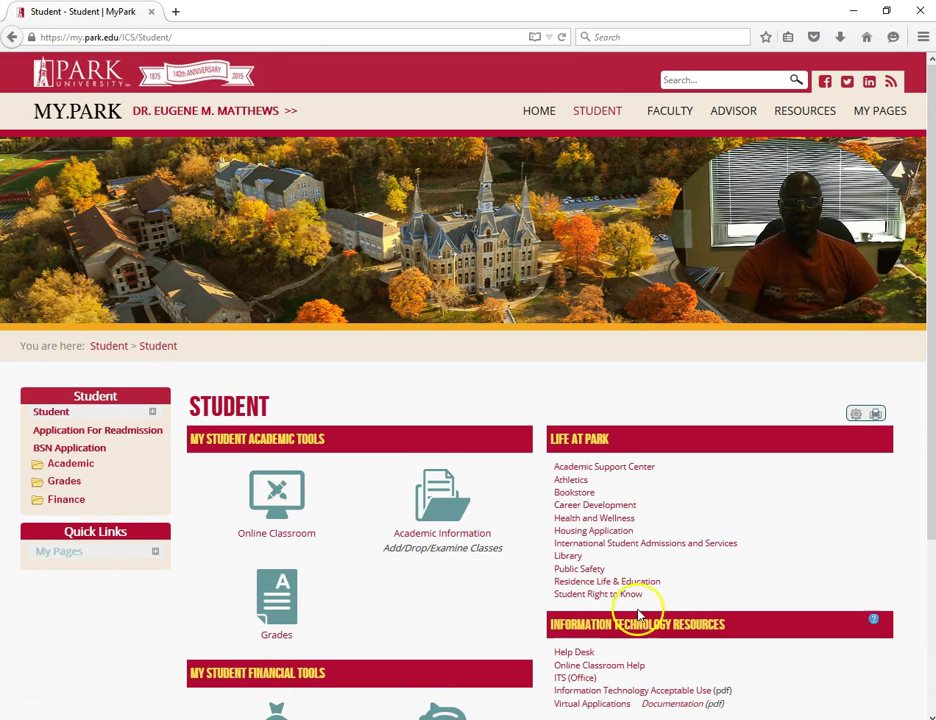
click(345, 488)
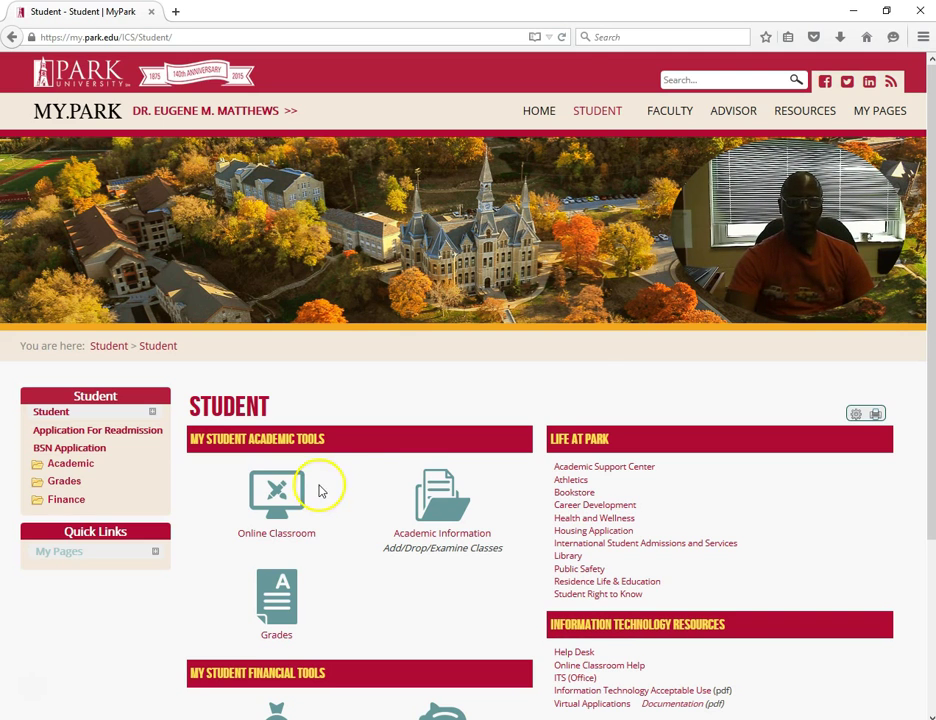
click(287, 495)
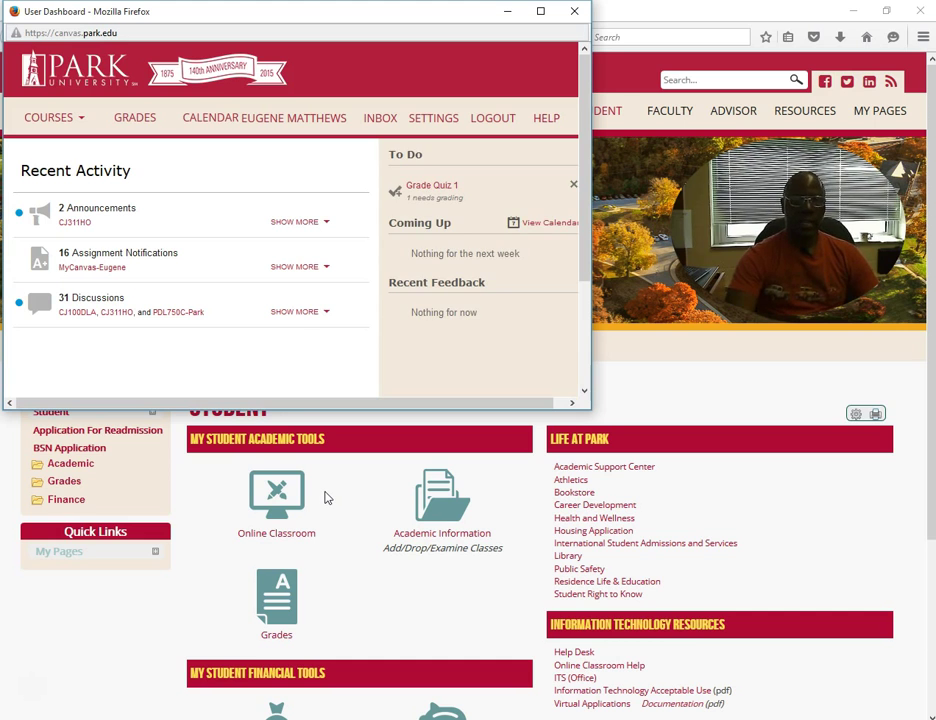
Step: Open the CJ100 Introduction to Criminal Justice Administration course and enlarge its window to fill the screen
mouse_move(85, 124)
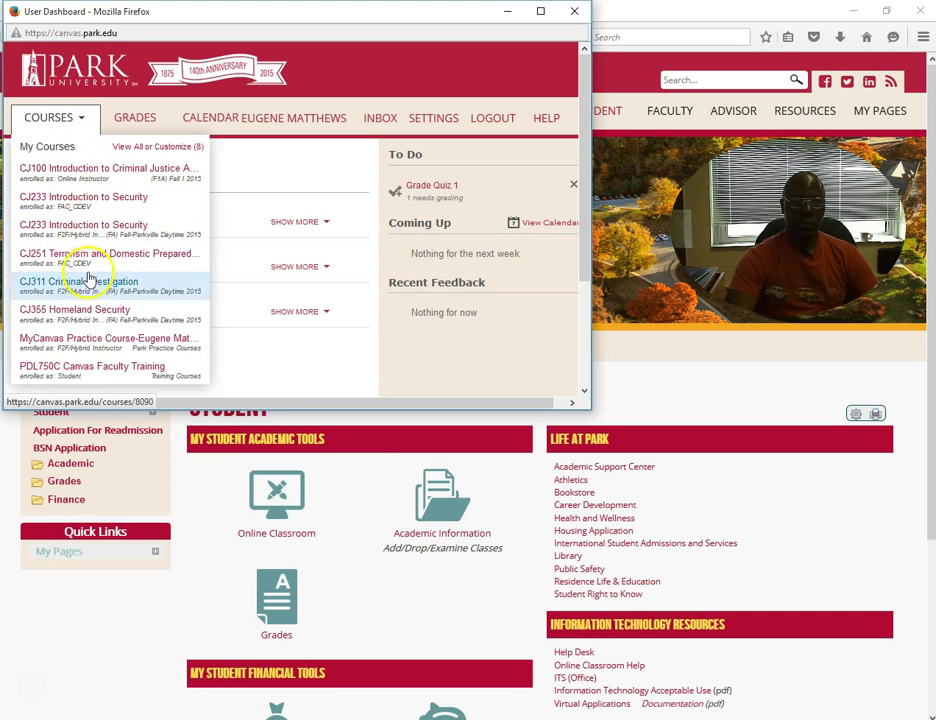
click(88, 172)
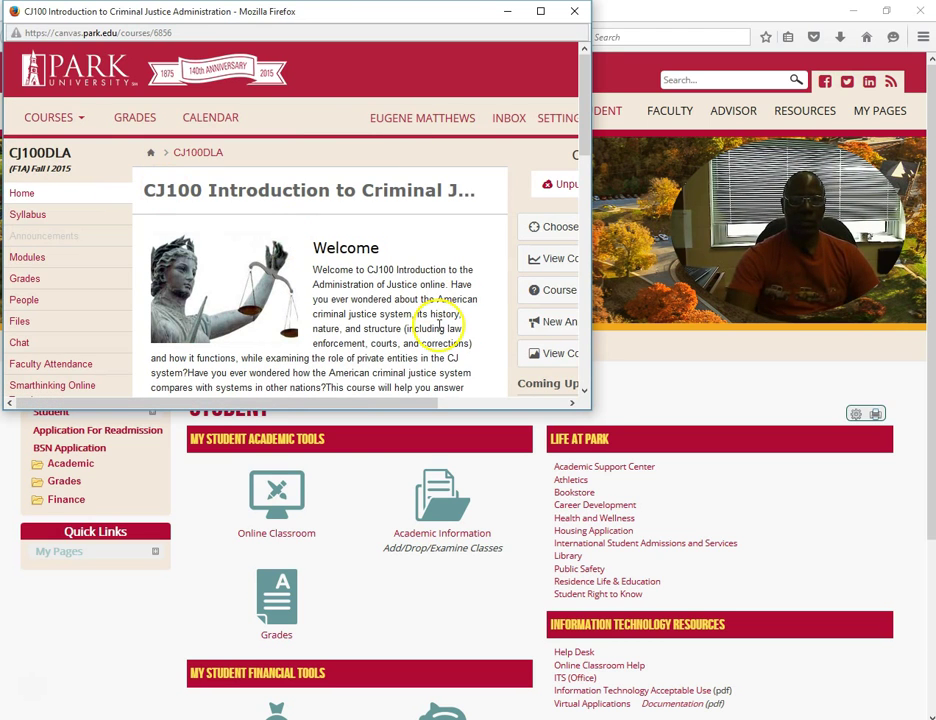
drag(587, 411, 930, 705)
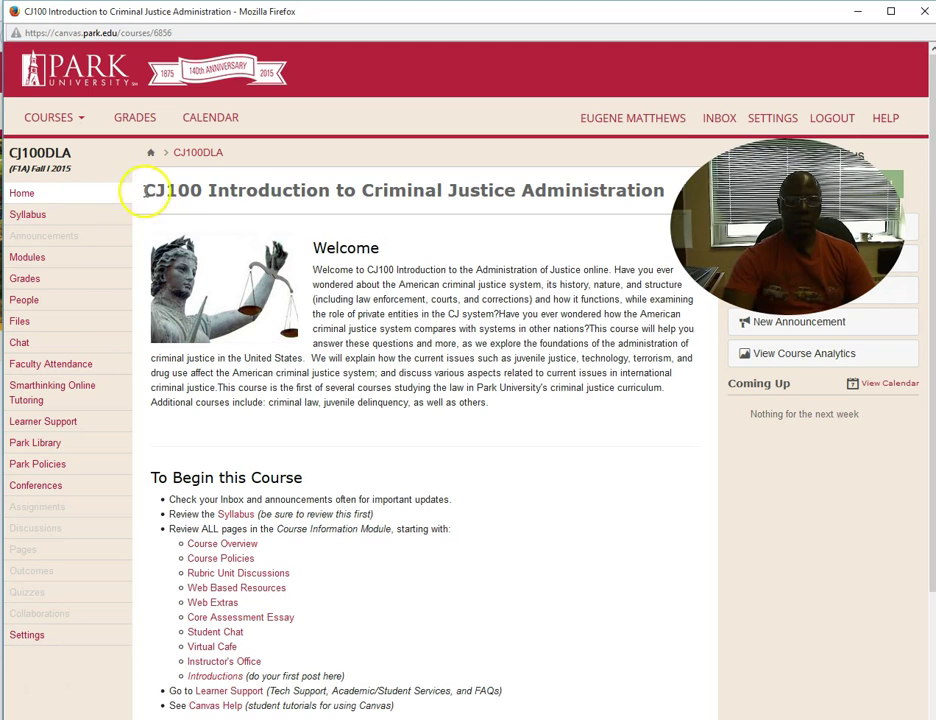
Step: Go to the course's Unit 1 module and open the "What is Criminal Justice? - The Crime Picture" discussion
scroll(452, 295, down, 3)
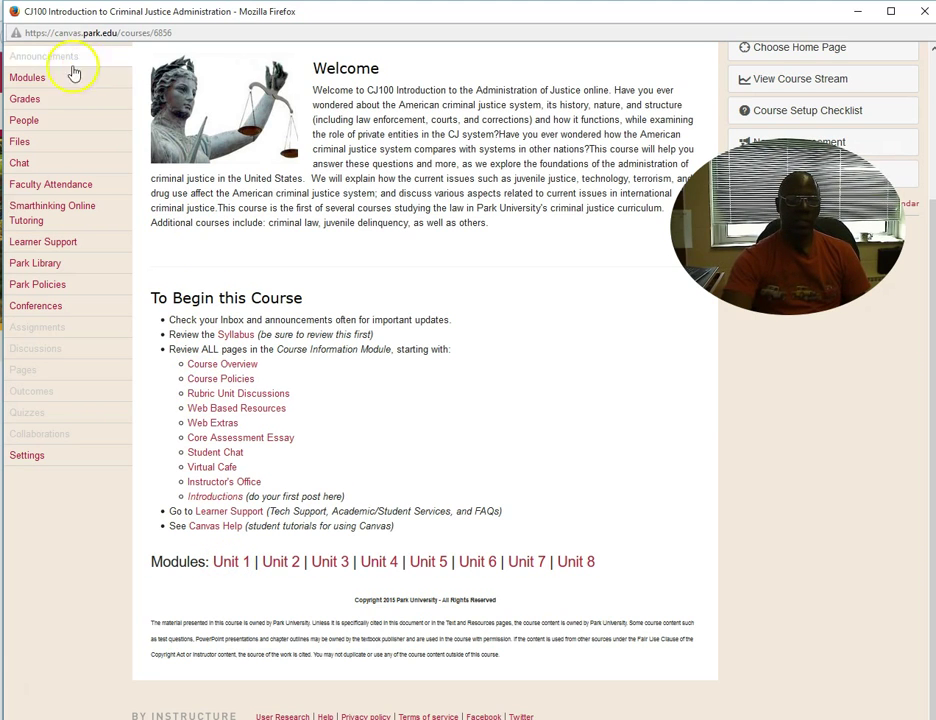
click(230, 566)
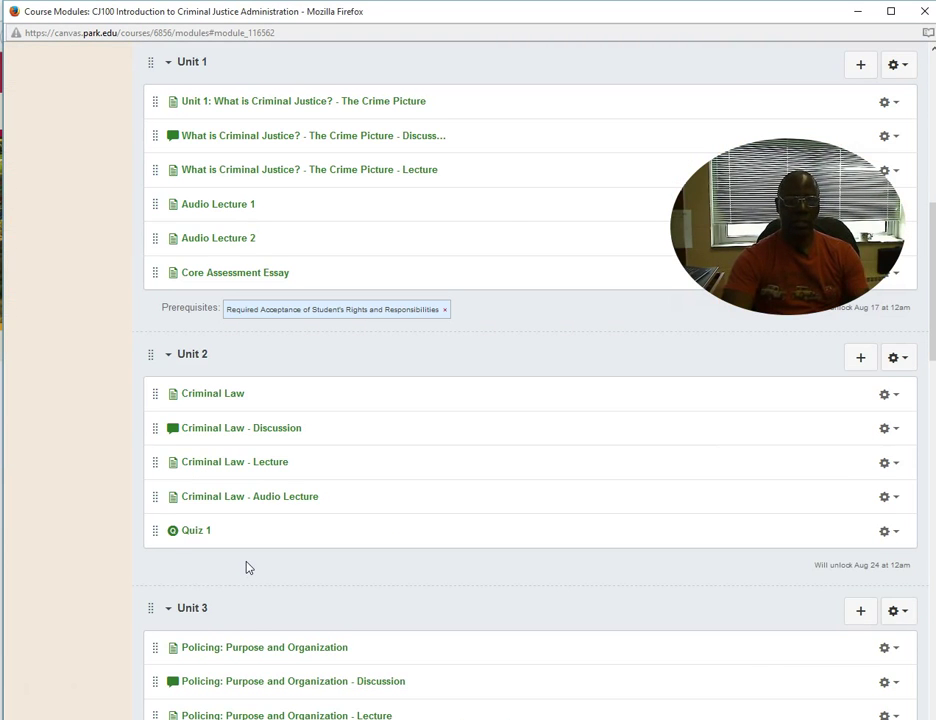
scroll(255, 570, up, 2)
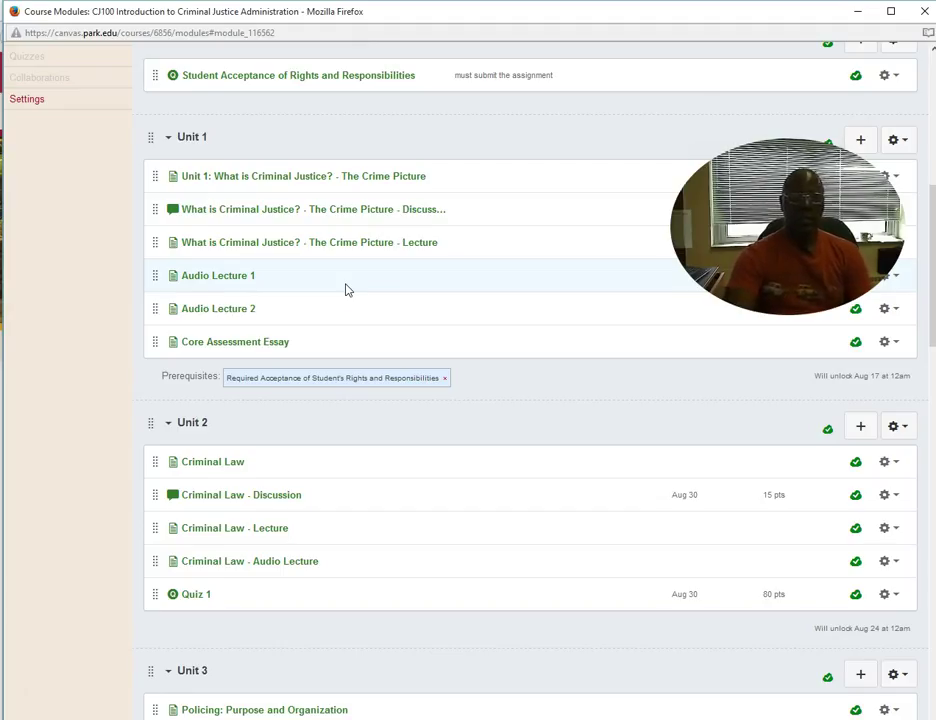
click(401, 208)
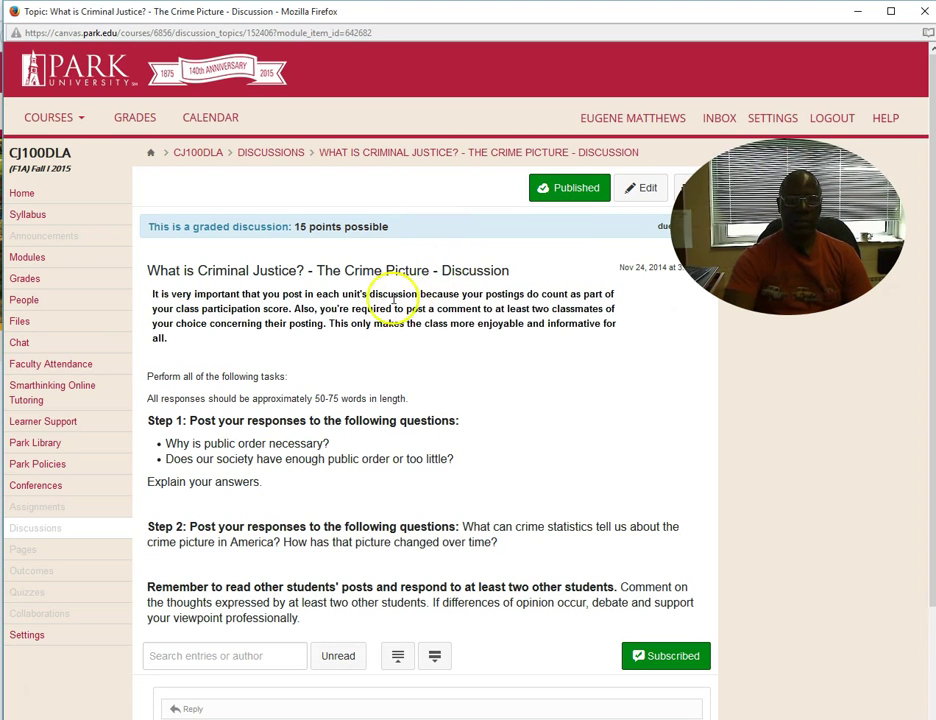
Step: Start a blank reply to the Crime Picture discussion and review the posting instructions
scroll(286, 300, down, 2)
scroll(280, 300, down, 2)
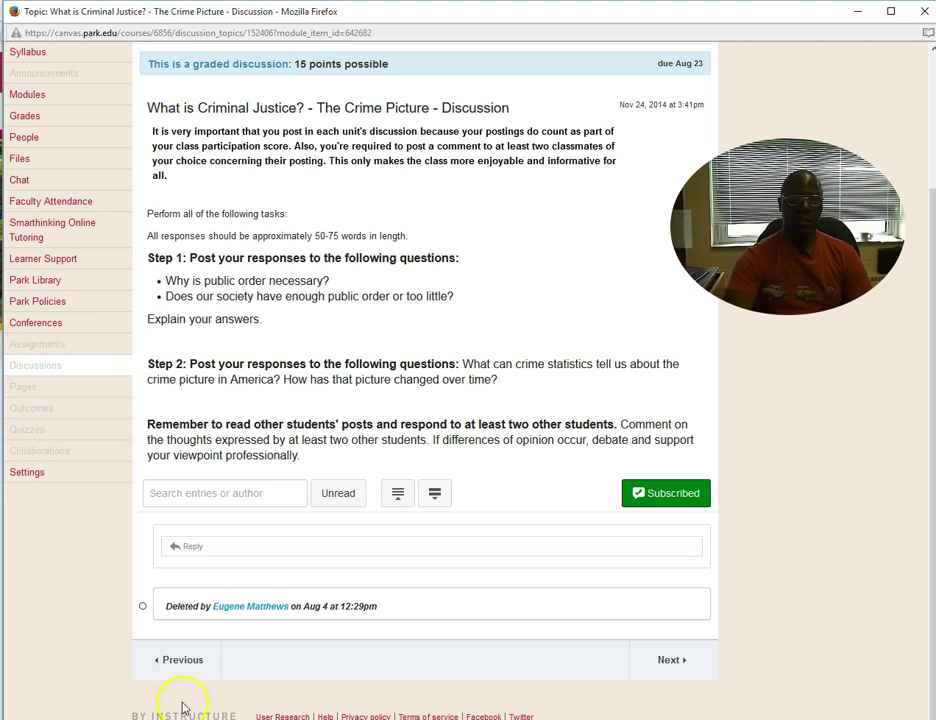
click(190, 547)
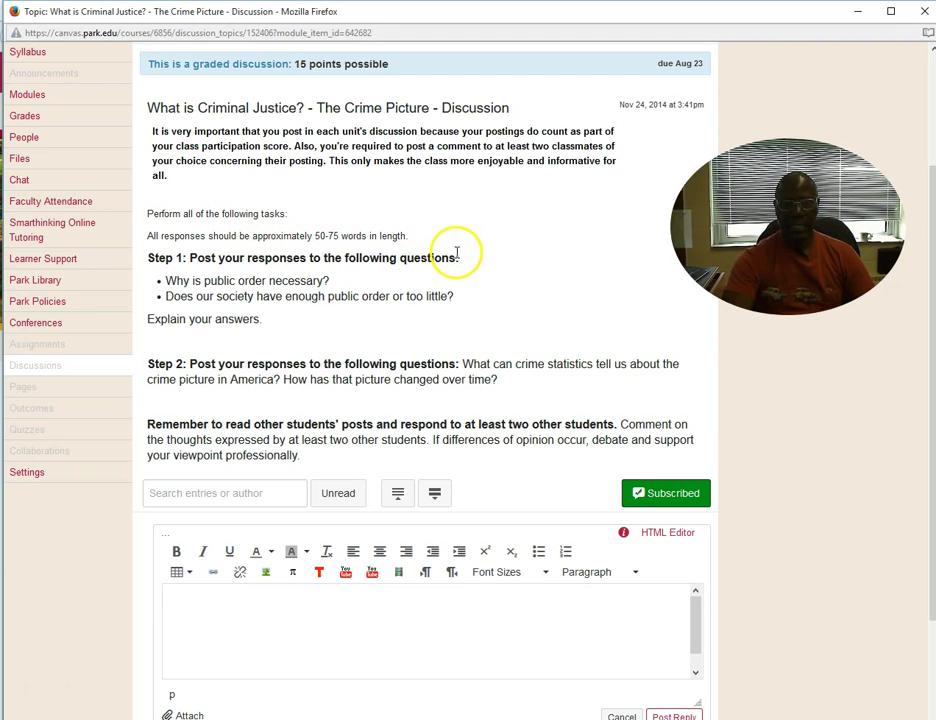
scroll(462, 285, down, 1)
scroll(462, 297, down, 3)
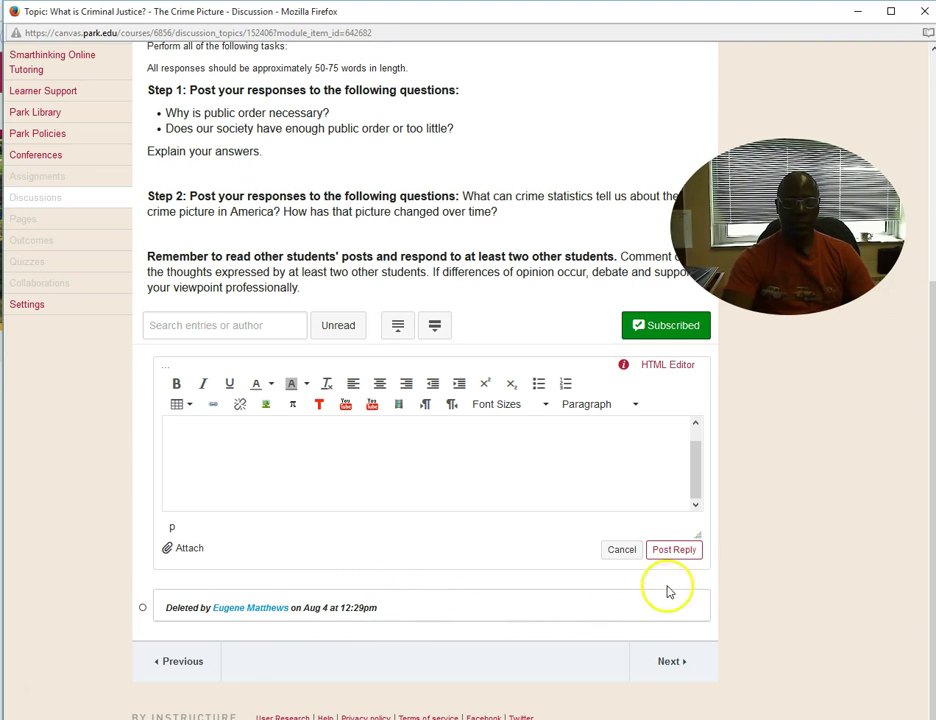
scroll(430, 198, up, 1)
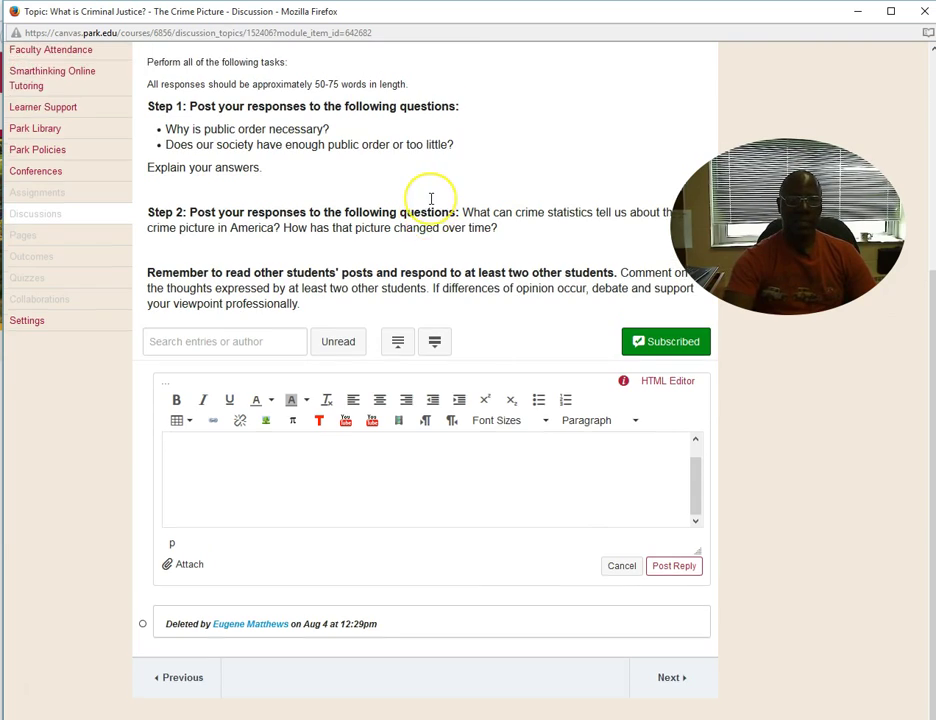
scroll(430, 198, up, 5)
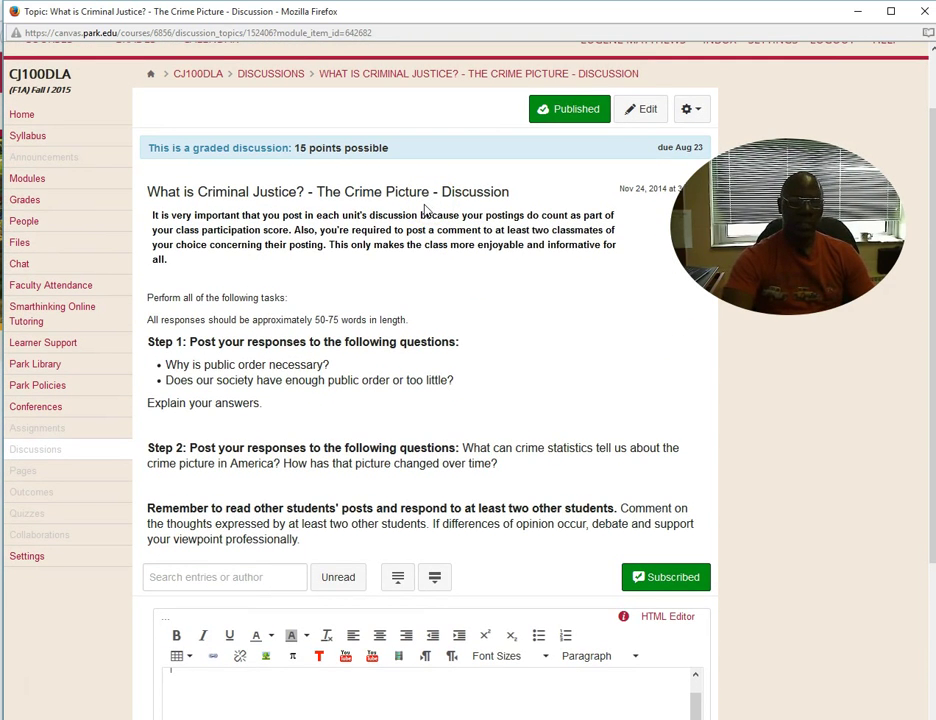
click(395, 211)
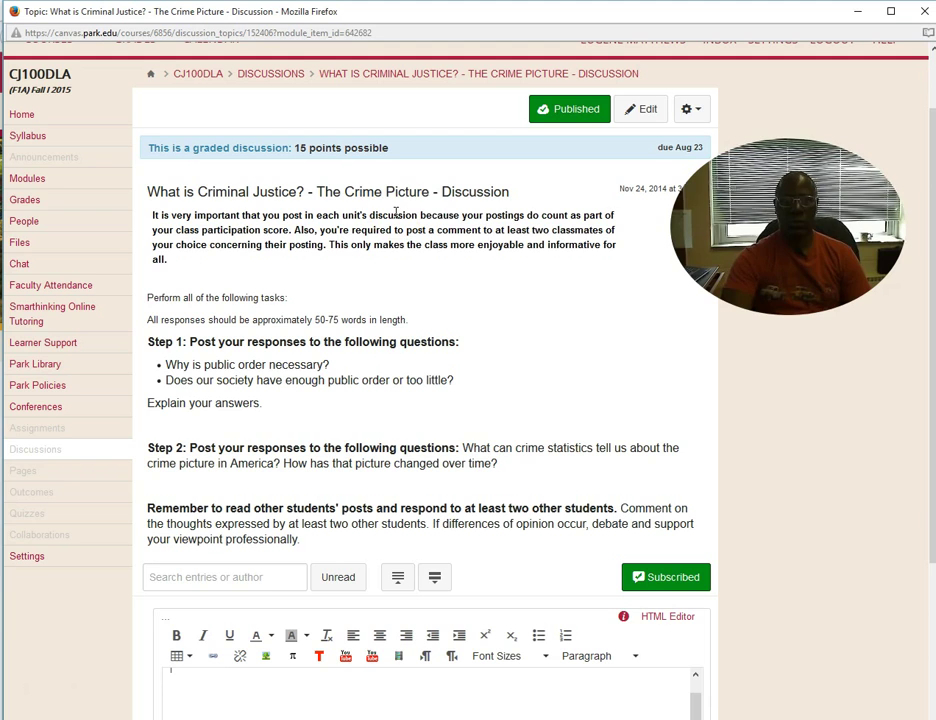
Step: Open the CJ100DLA course syllabus page and review the due dates of its discussions, quizzes and exams
click(27, 137)
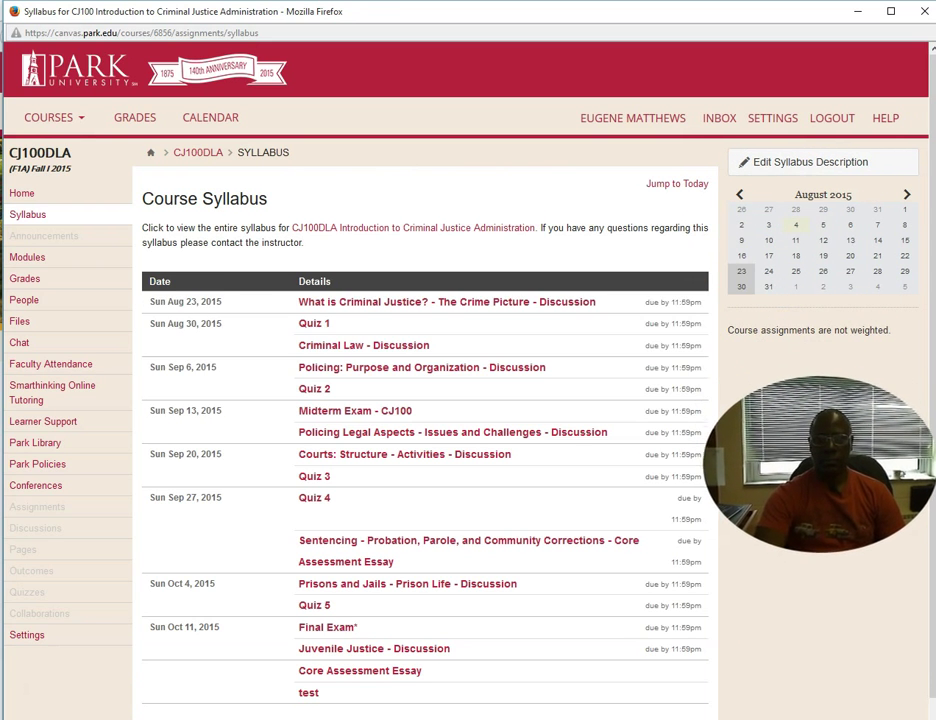
scroll(393, 283, down, 1)
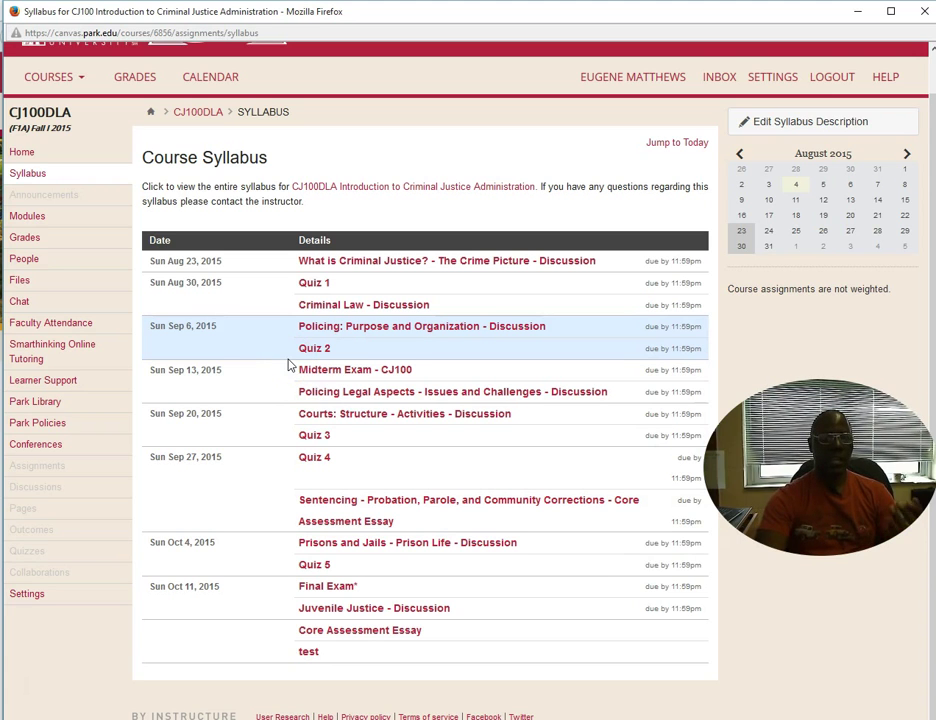
click(326, 285)
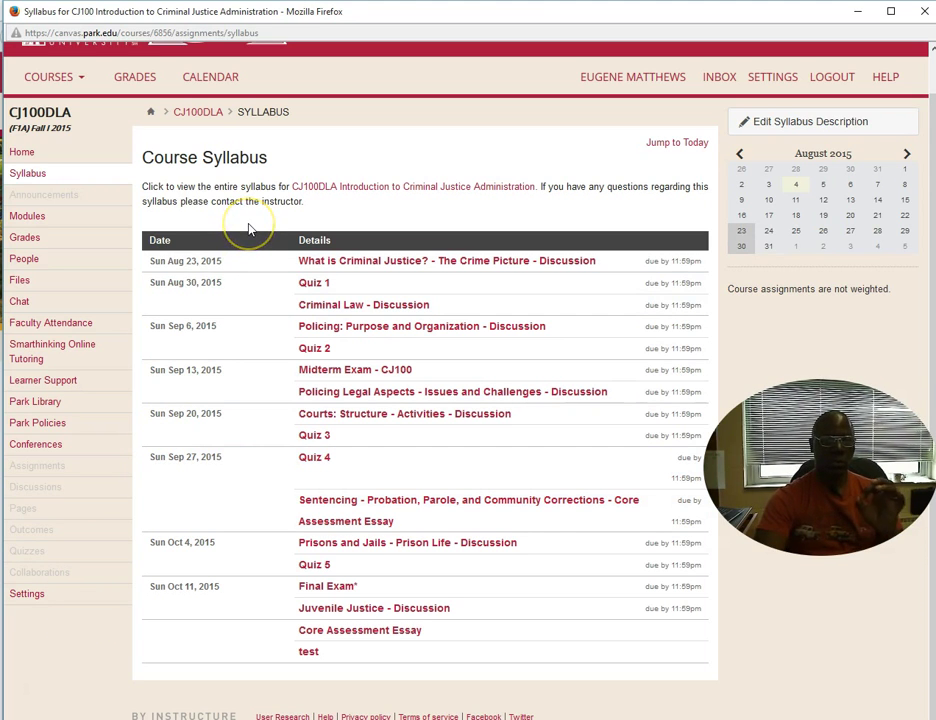
Step: Open the entire CJ100DLA syllabus and examine the course dates, instructor contact information, educational philosophy and textbook
click(334, 189)
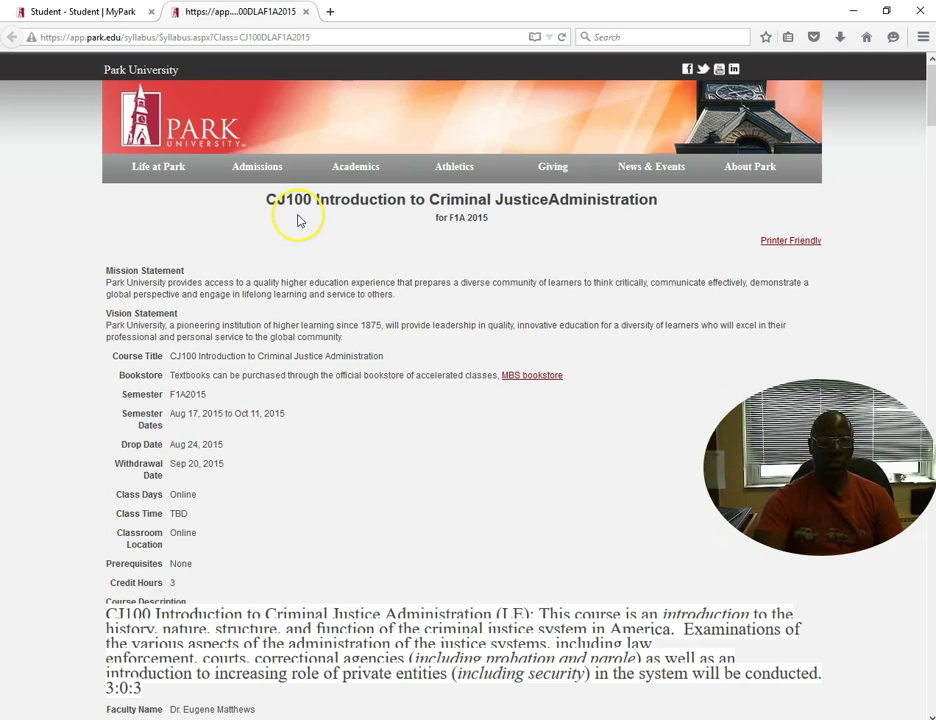
scroll(297, 220, down, 3)
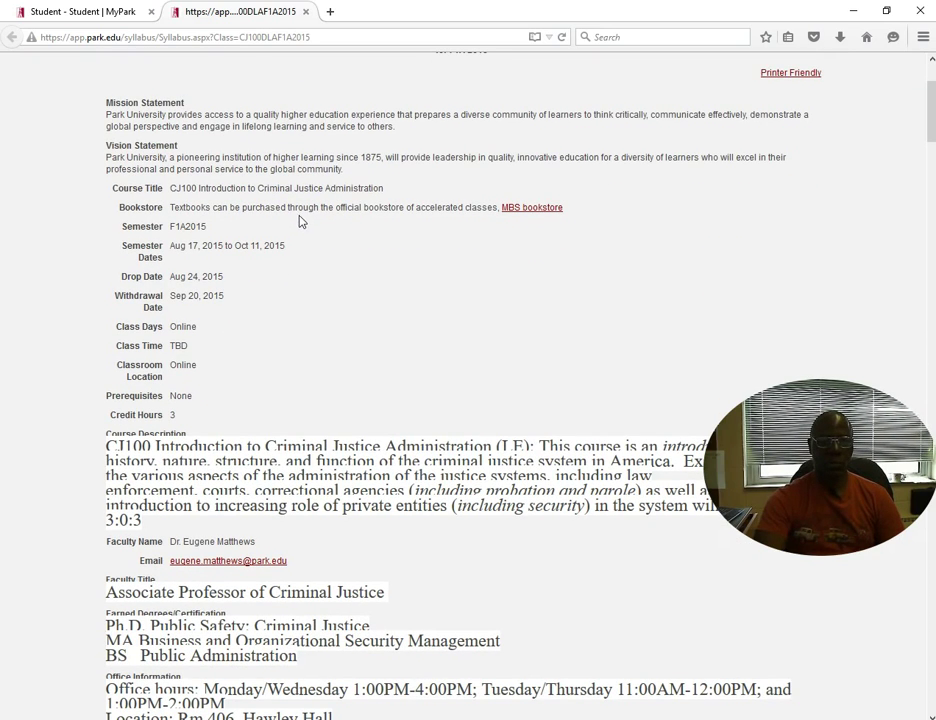
scroll(300, 221, down, 5)
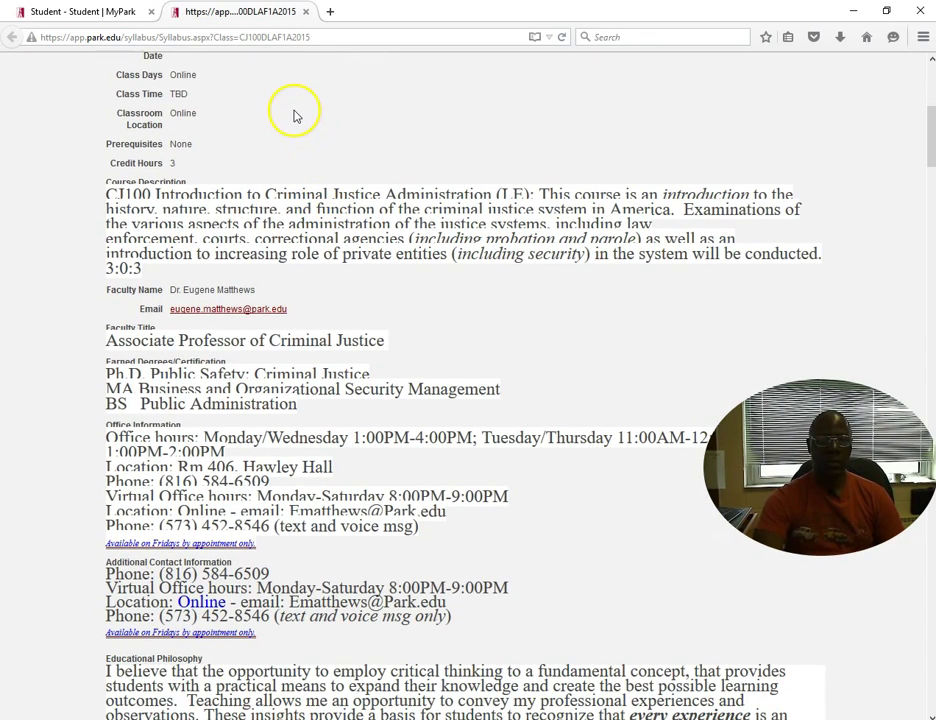
scroll(260, 130, down, 2)
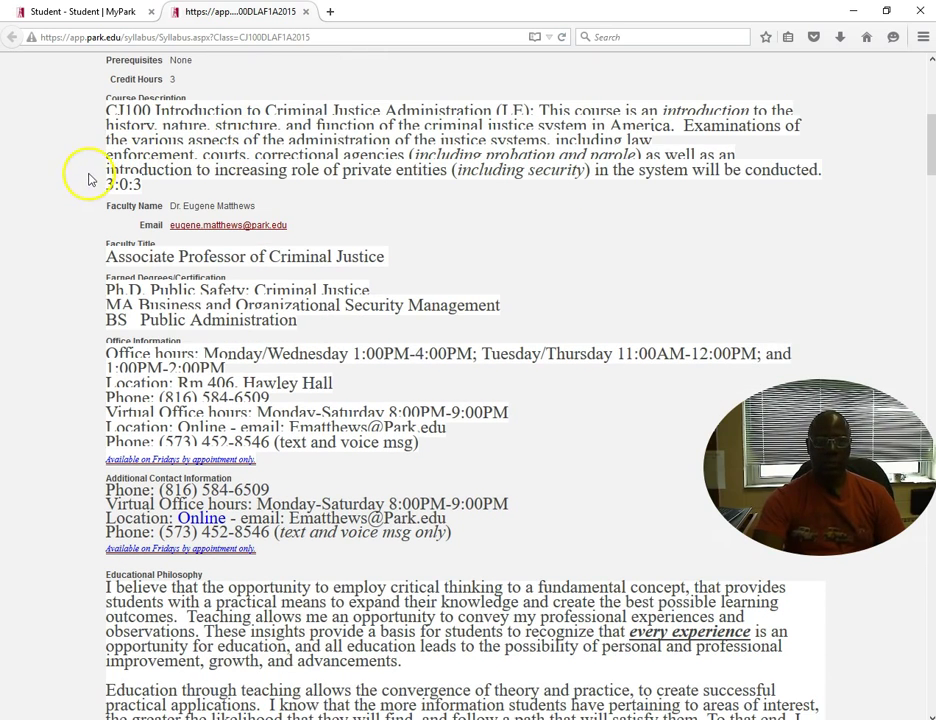
scroll(88, 190, down, 3)
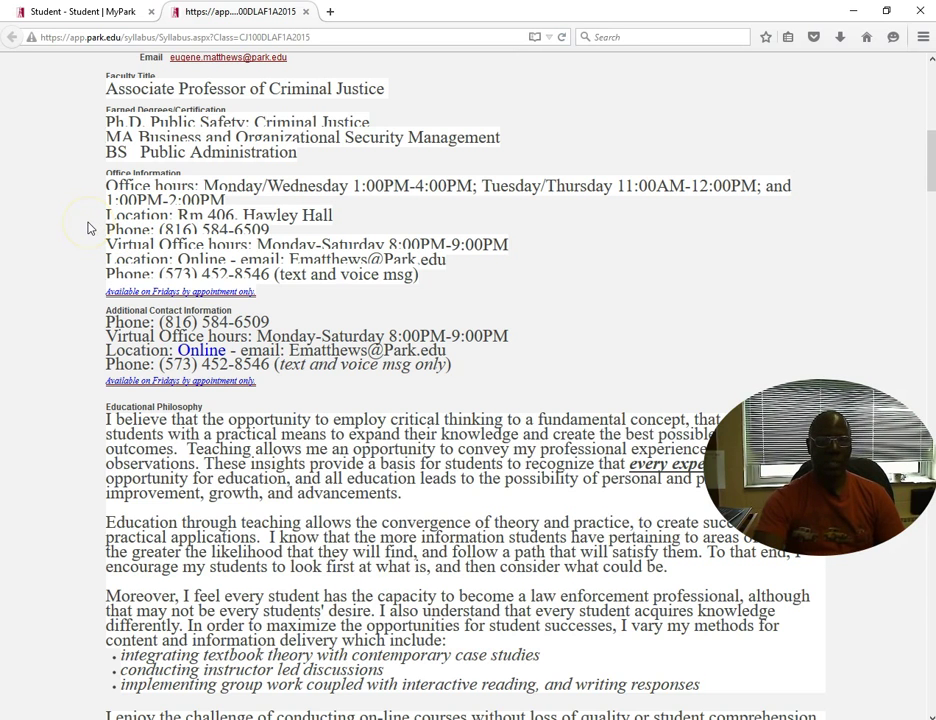
scroll(84, 246, down, 2)
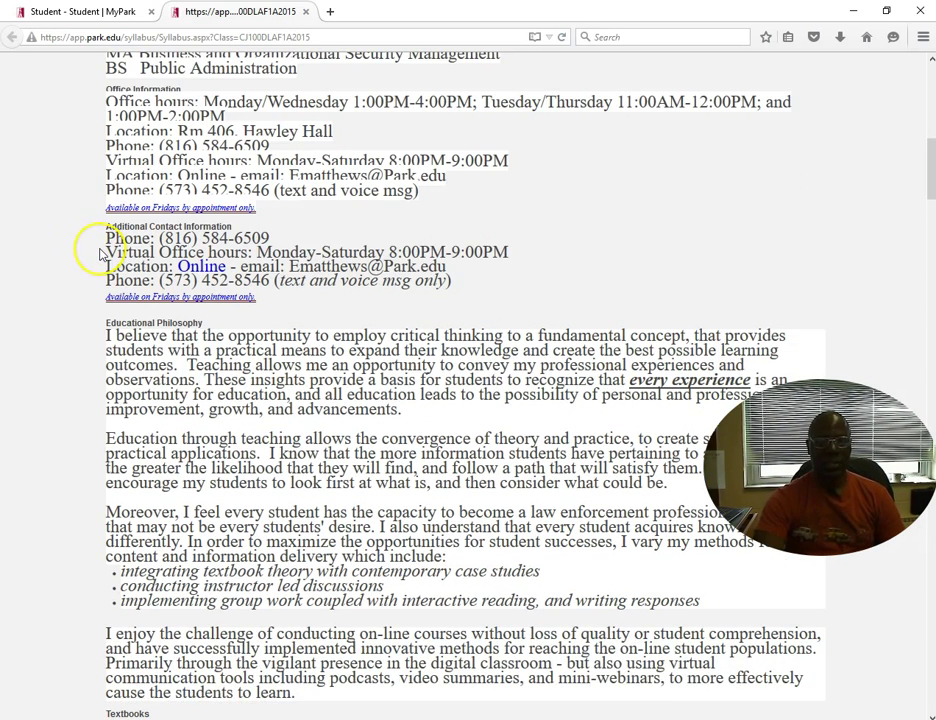
scroll(90, 250, down, 2)
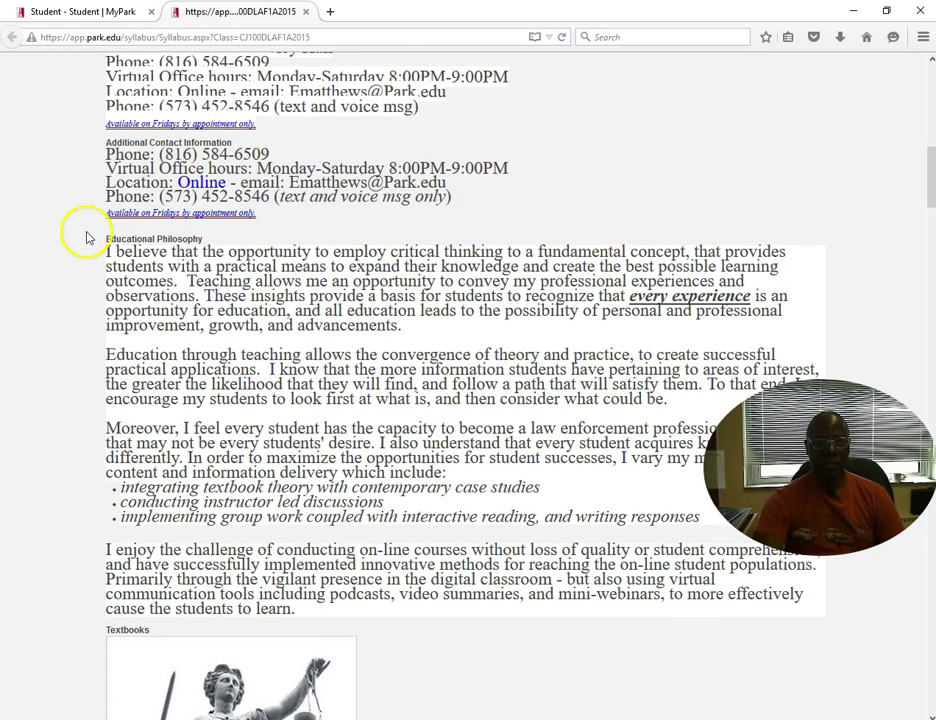
scroll(86, 233, down, 2)
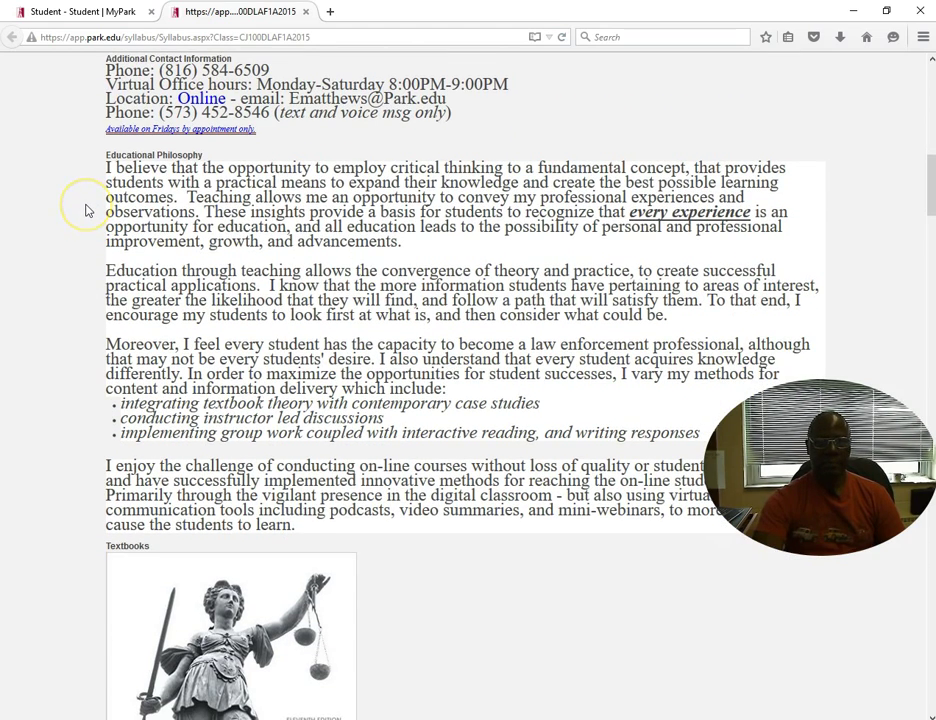
scroll(86, 215, down, 6)
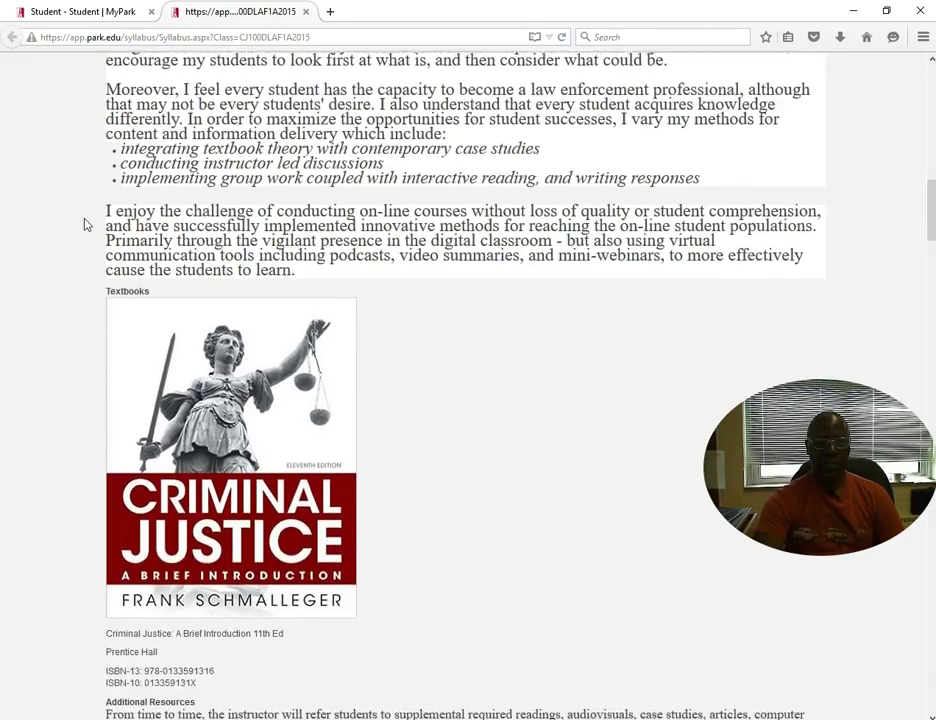
Step: Examine the rest of the syllabus, from the core assessment and weekly schedule through the policies to the instructor biography
scroll(86, 225, down, 15)
scroll(86, 230, down, 8)
scroll(86, 230, down, 8)
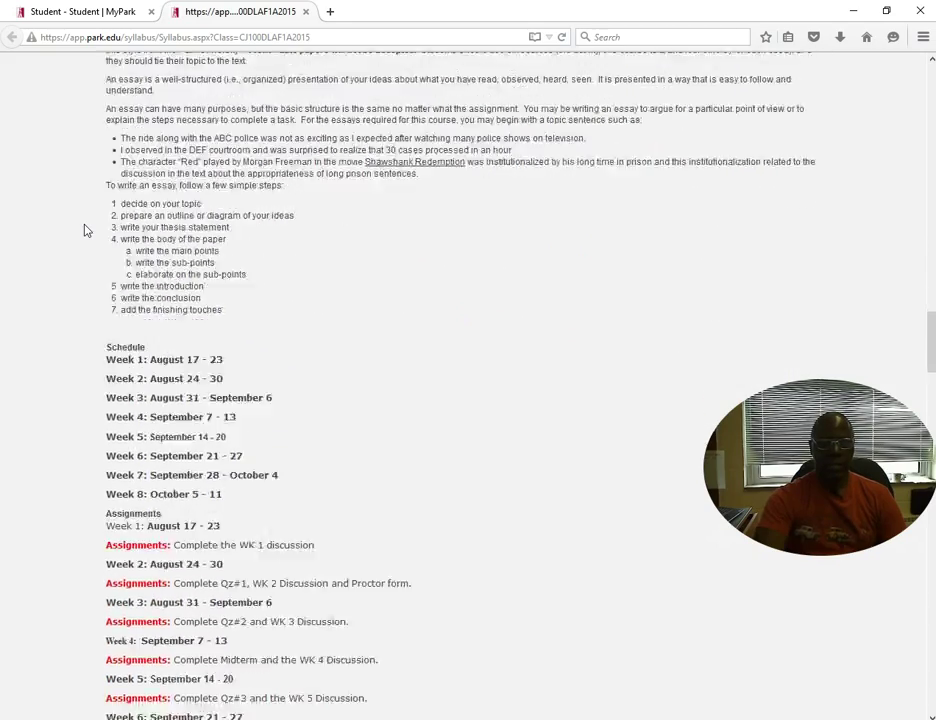
scroll(85, 230, down, 15)
scroll(86, 232, down, 15)
scroll(84, 233, down, 13)
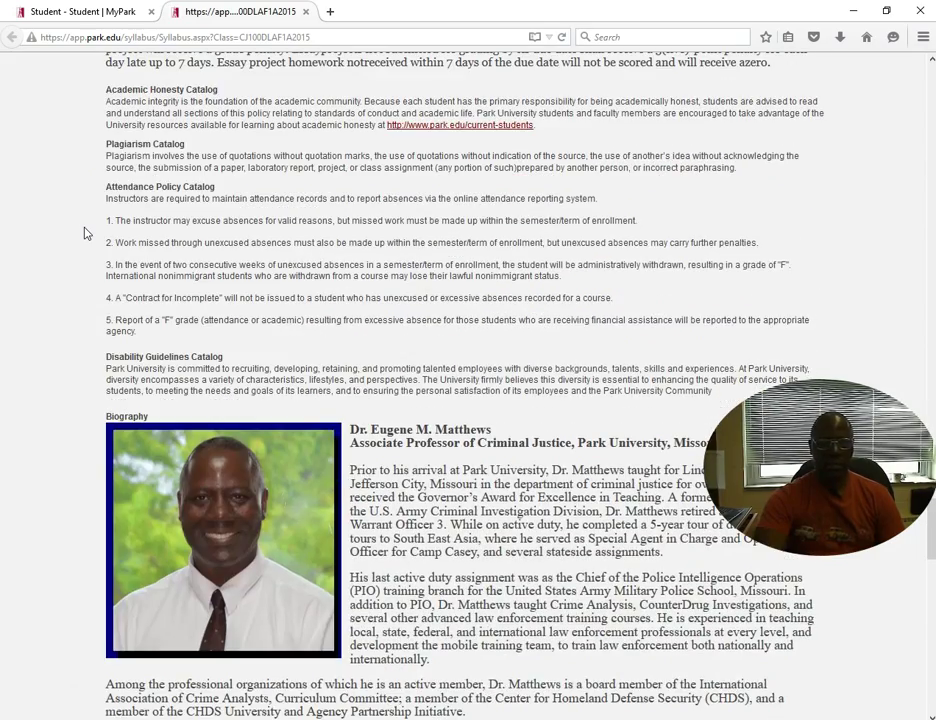
Step: Return to the beginning of the full syllabus and close it
scroll(86, 235, up, 20)
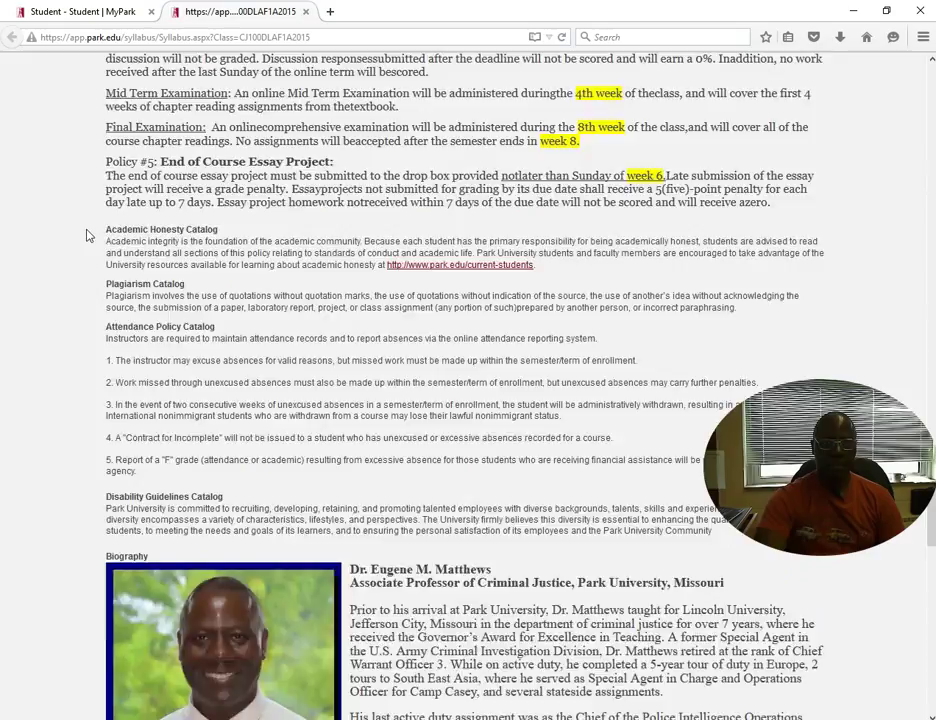
scroll(88, 237, up, 20)
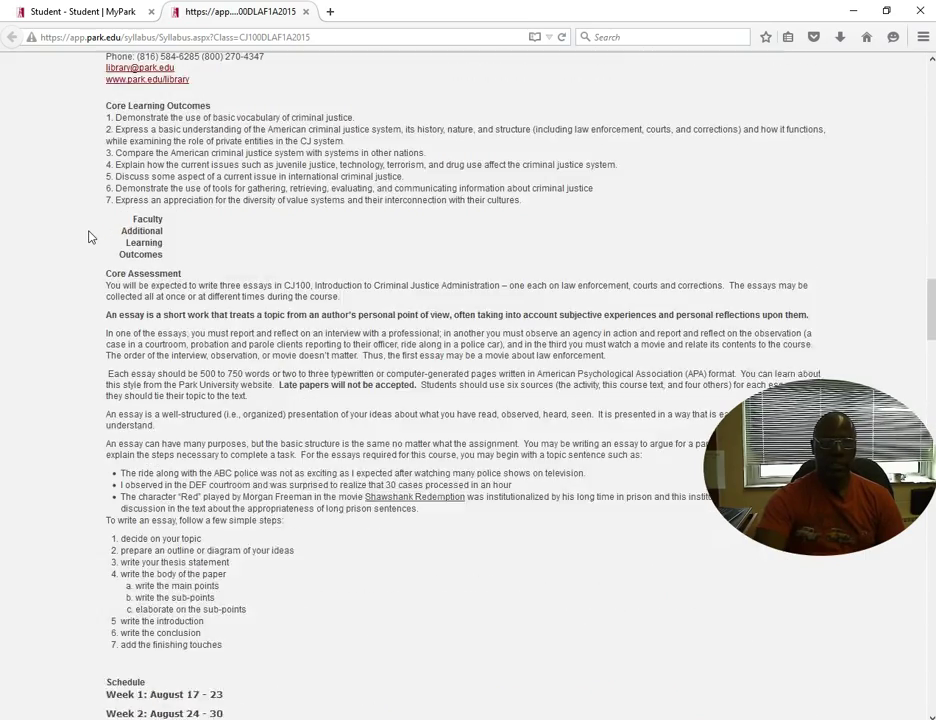
scroll(88, 237, up, 15)
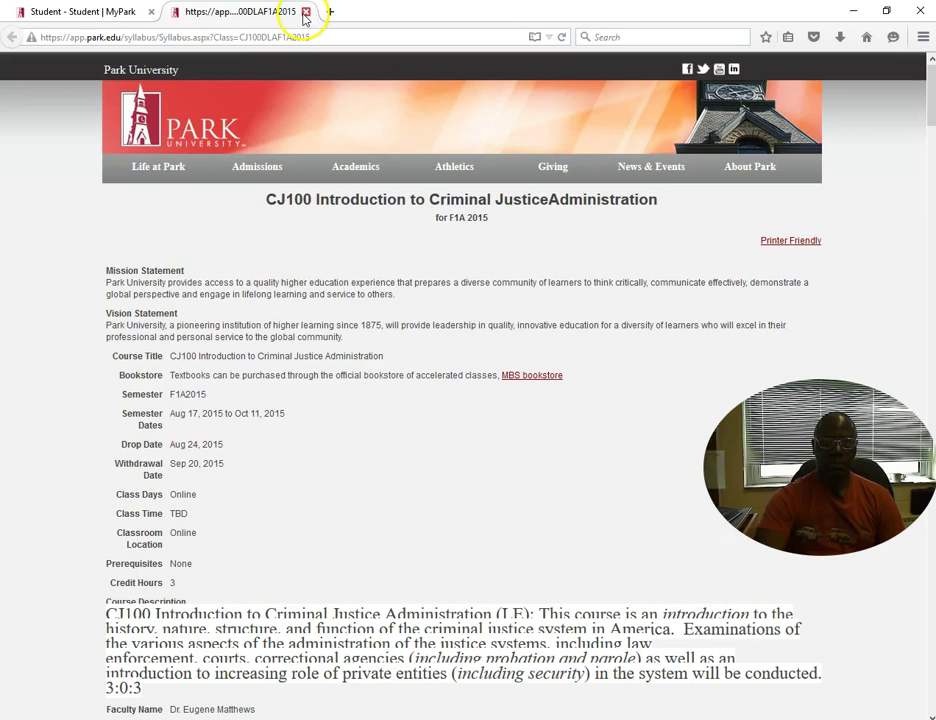
click(306, 12)
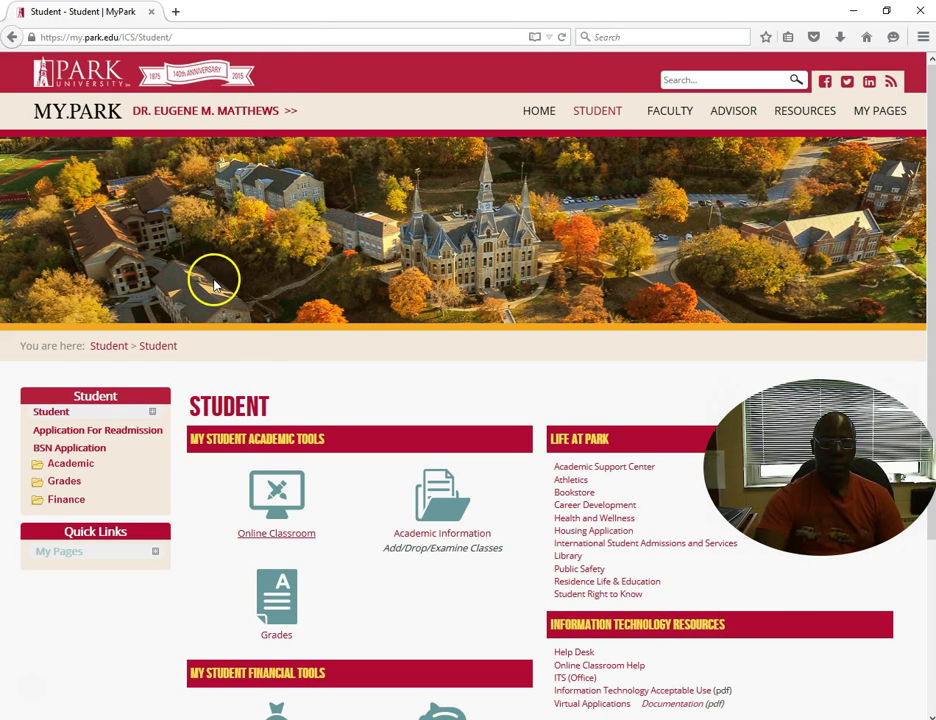
Step: Enter the online classroom from MyPark and open the CJ100 Introduction to Criminal Justice Administration course for Fall I 2015
click(283, 524)
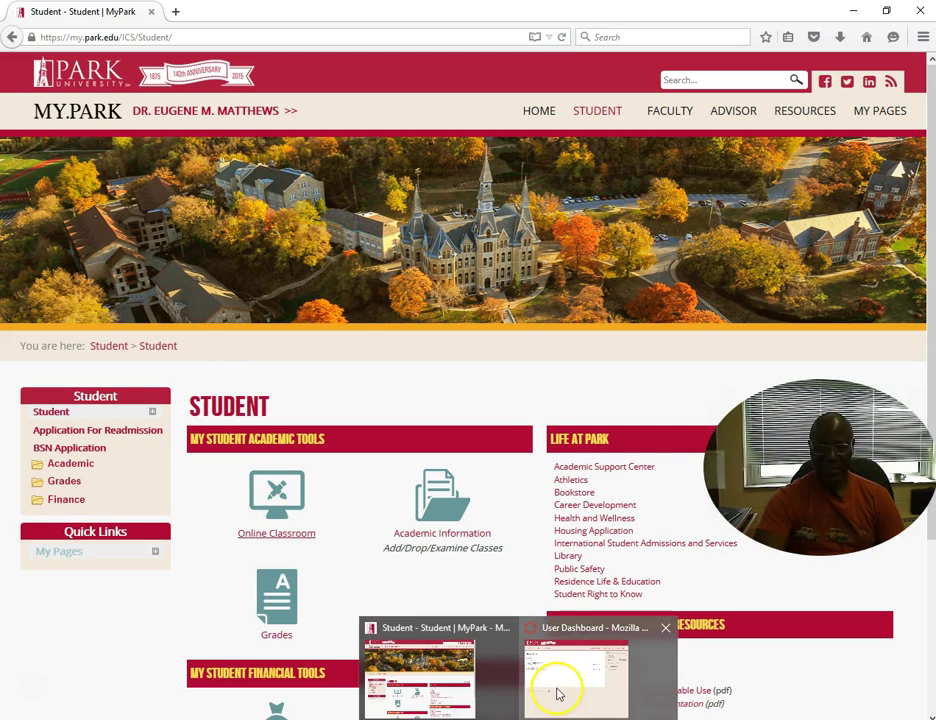
click(560, 690)
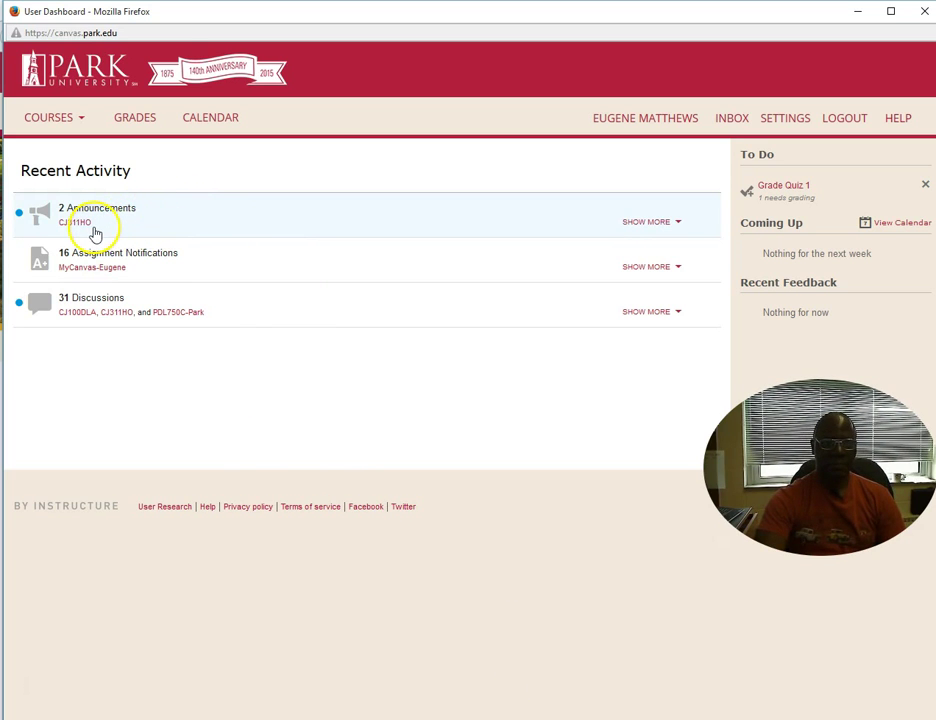
click(48, 117)
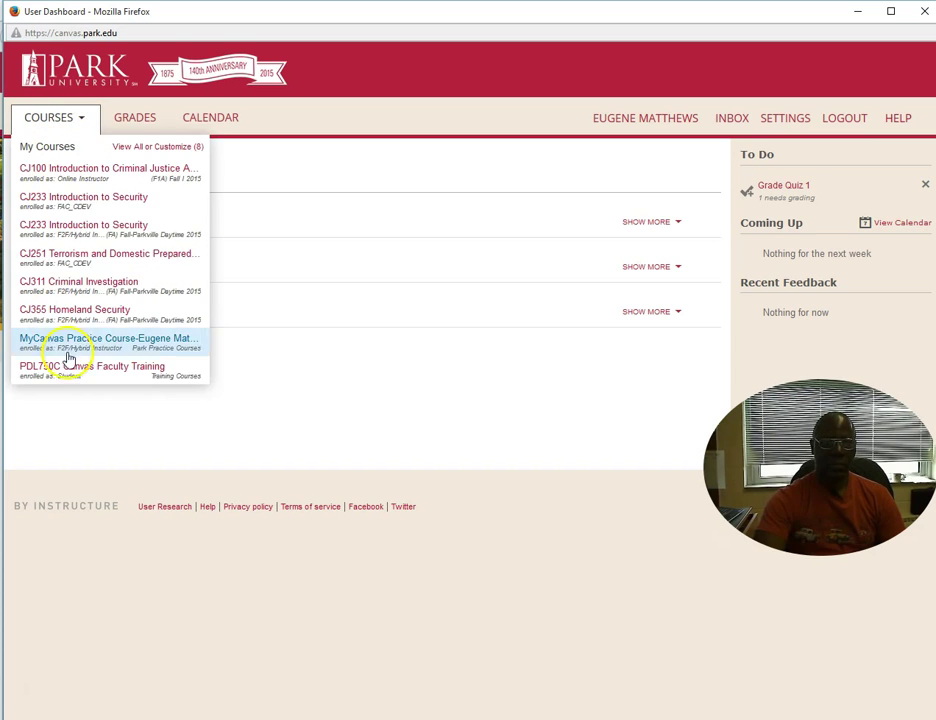
click(130, 190)
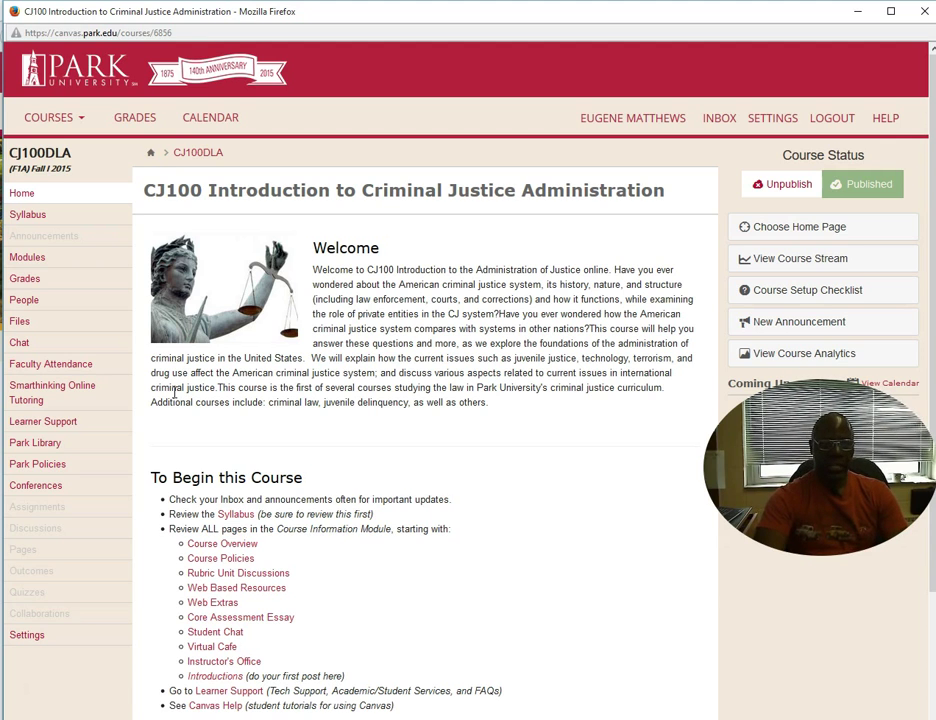
Step: View the CJ100DLA course's Chat room with its message field, and open the course's Conferences page
click(33, 346)
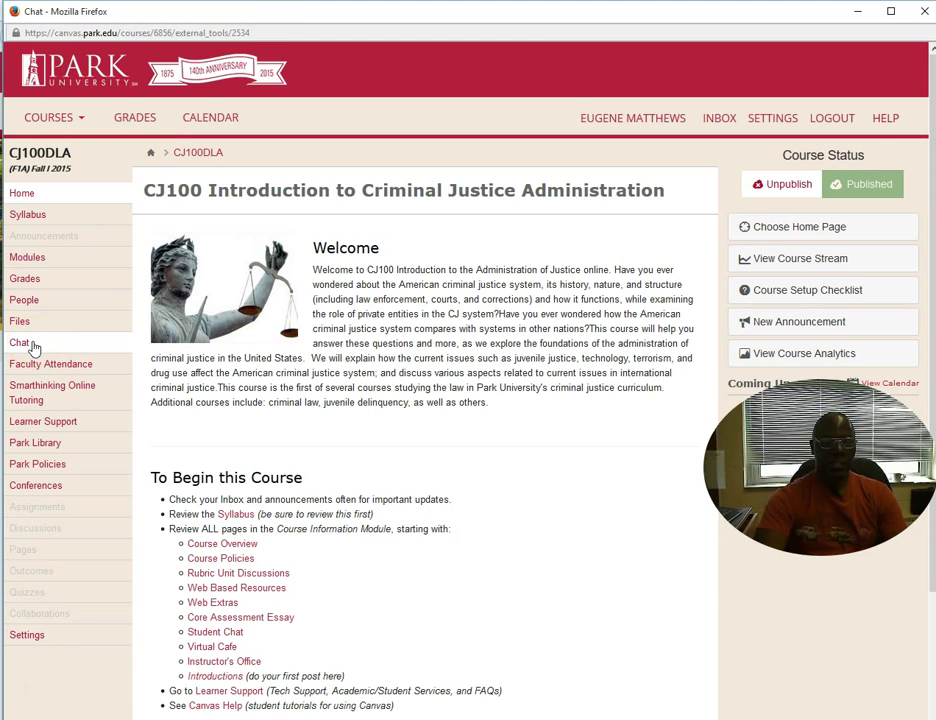
click(236, 351)
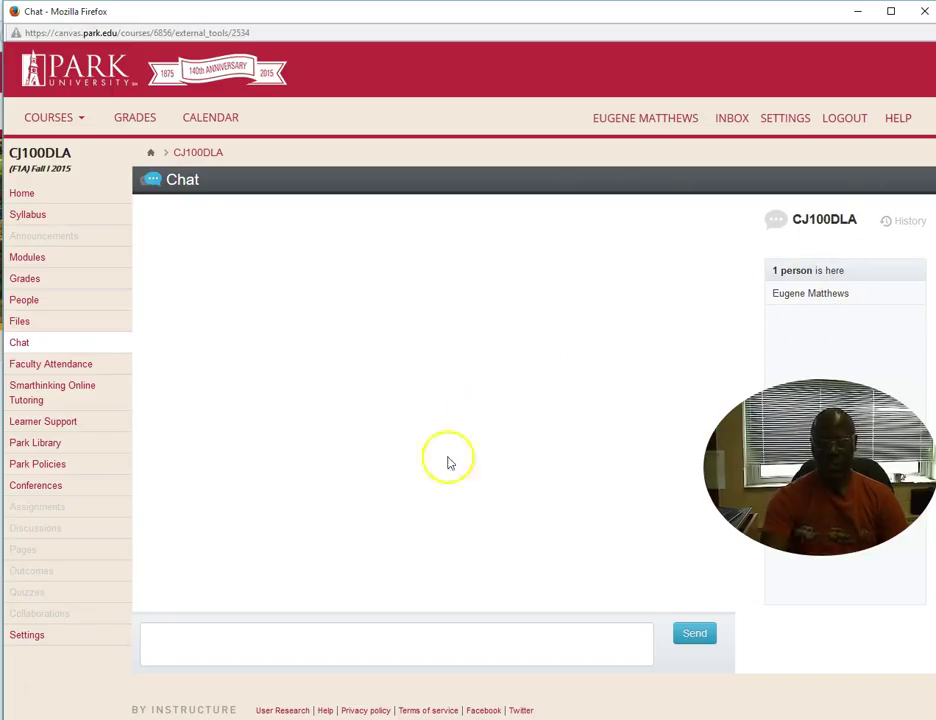
click(373, 650)
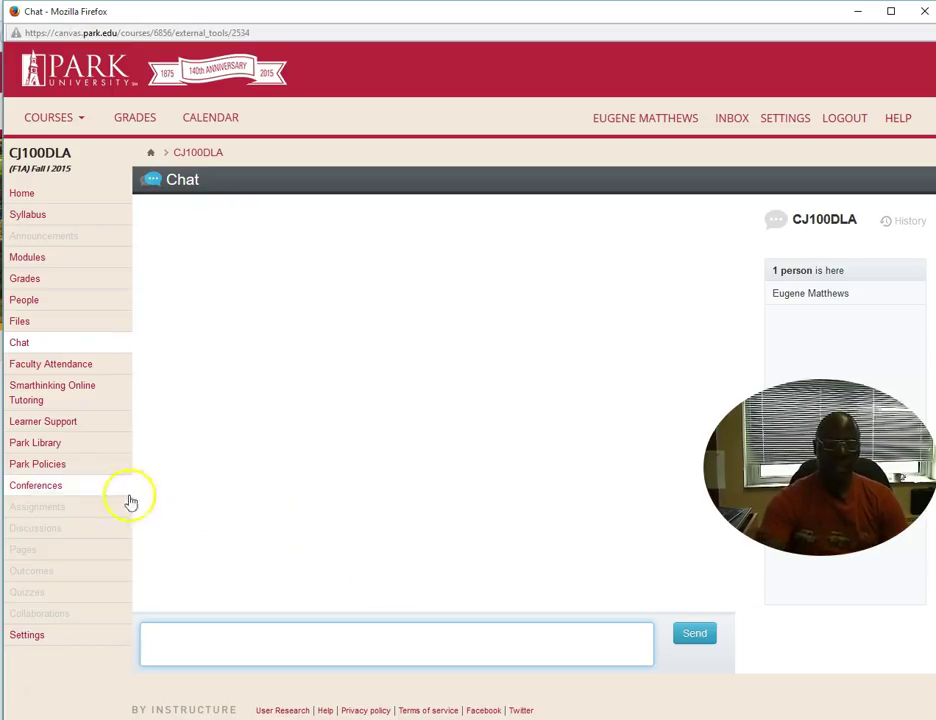
click(37, 490)
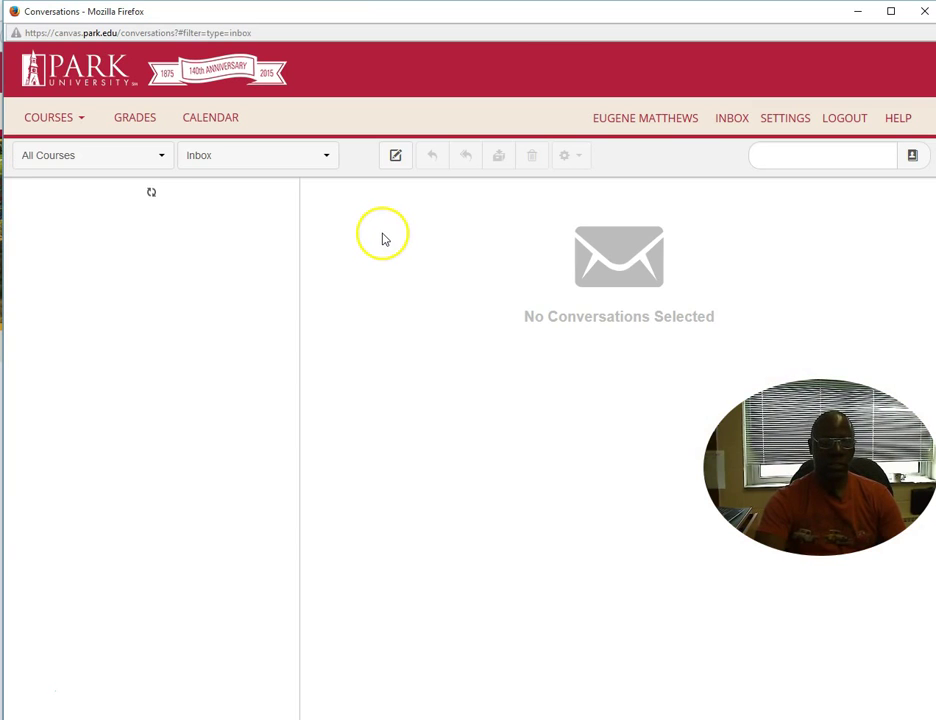
Step: Filter the inbox to the CJ100 course and start a new message, displaying its possible recipient groups
click(163, 157)
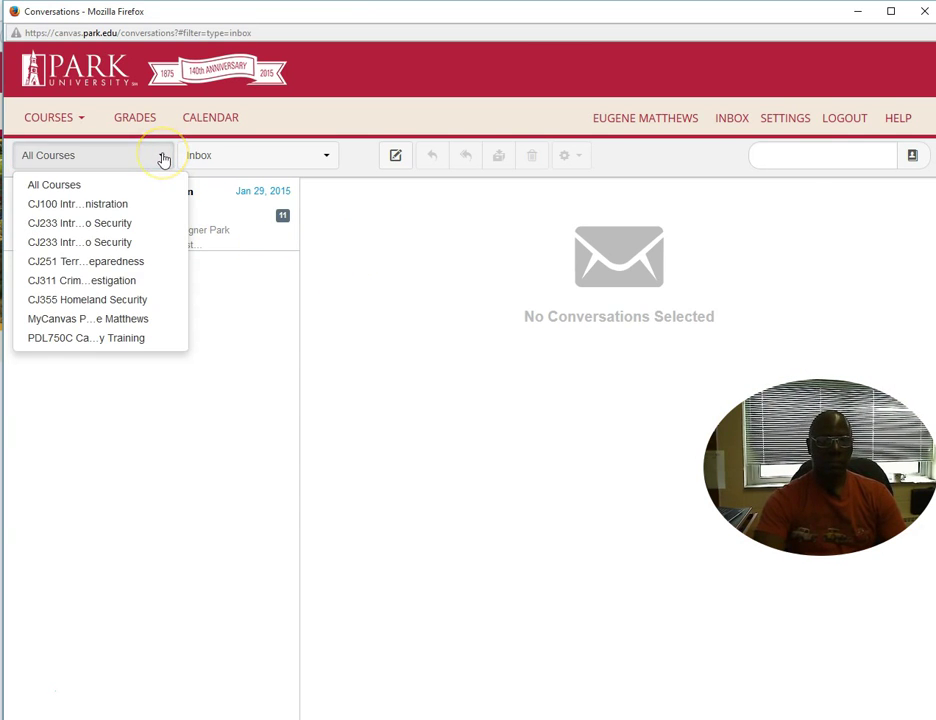
click(107, 210)
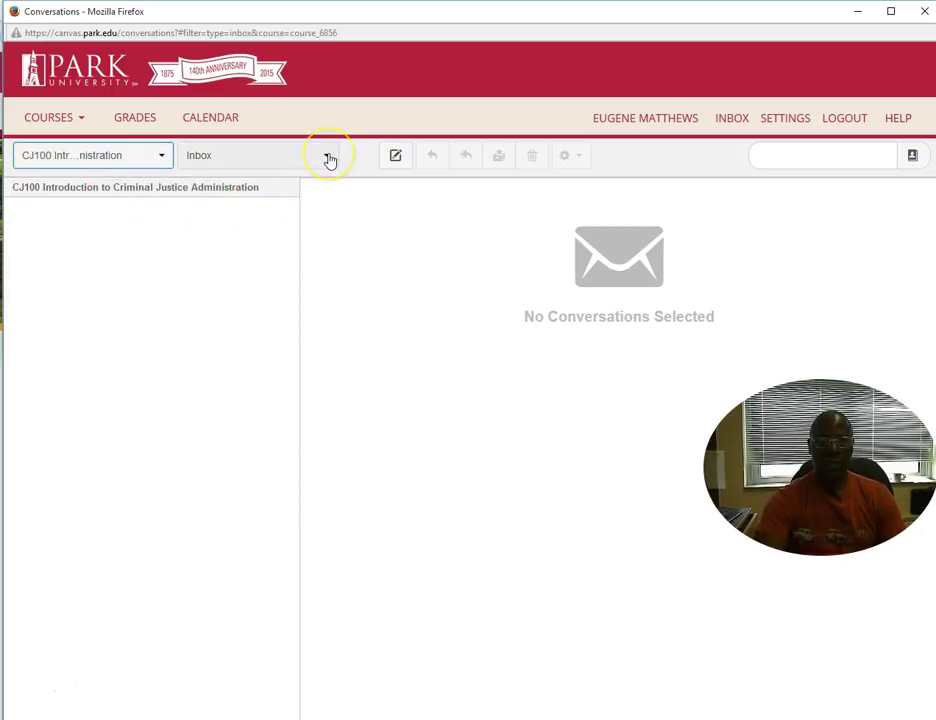
click(395, 157)
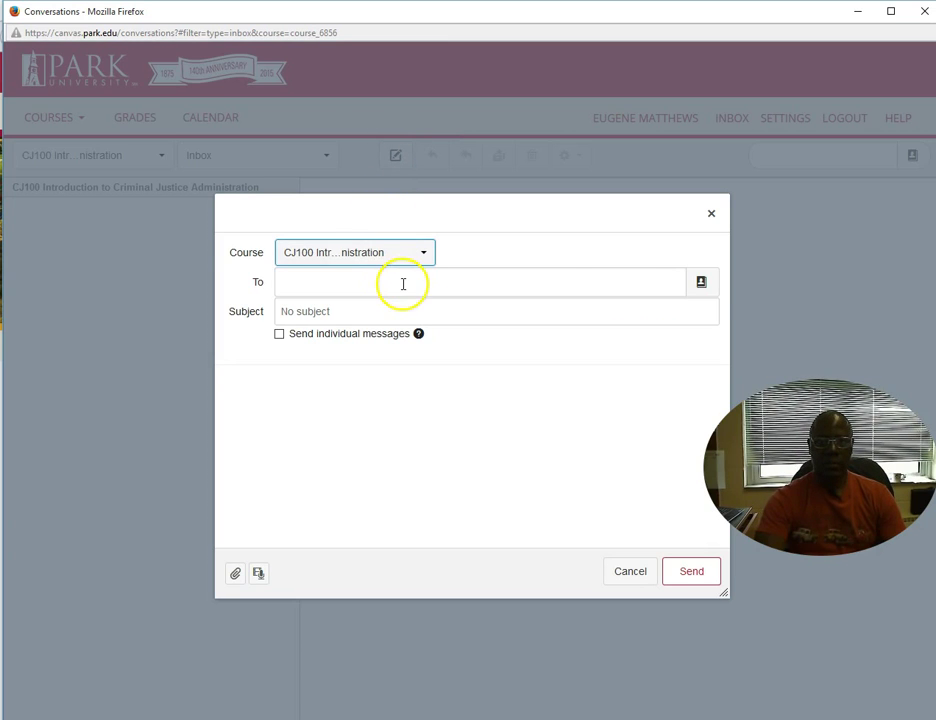
click(705, 285)
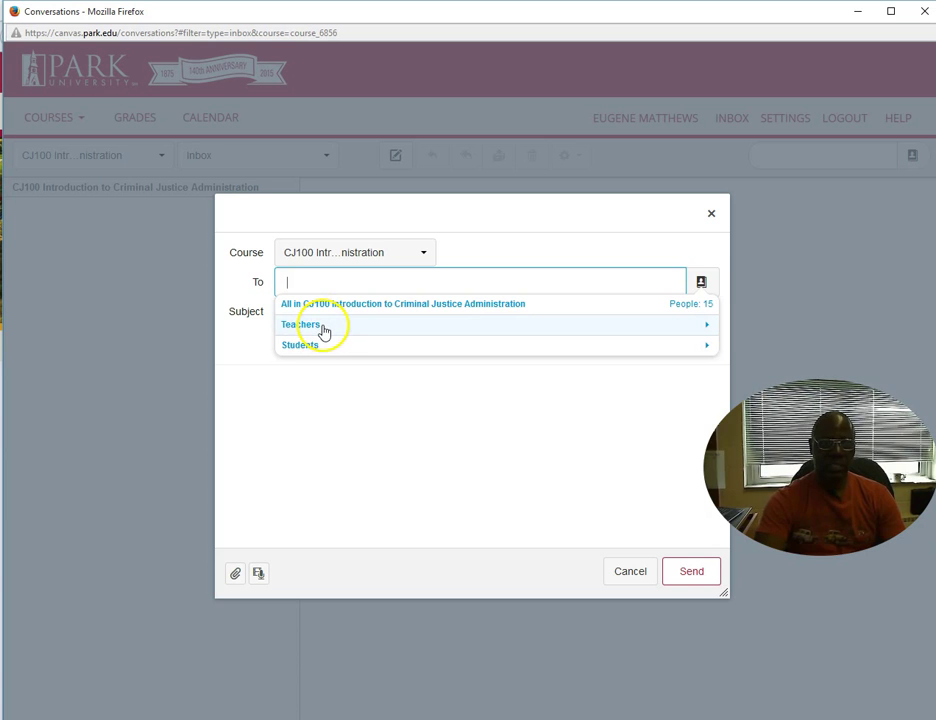
Step: Write "Hello and how are you." as the body of the new CJ100 message, leaving the recipient empty
click(432, 393)
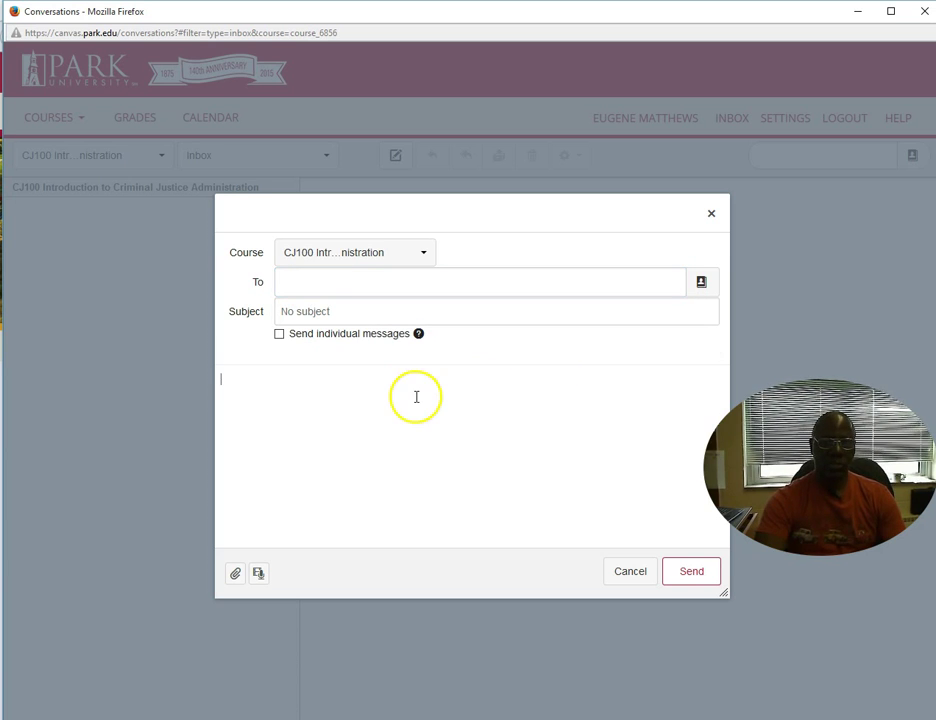
click(380, 471)
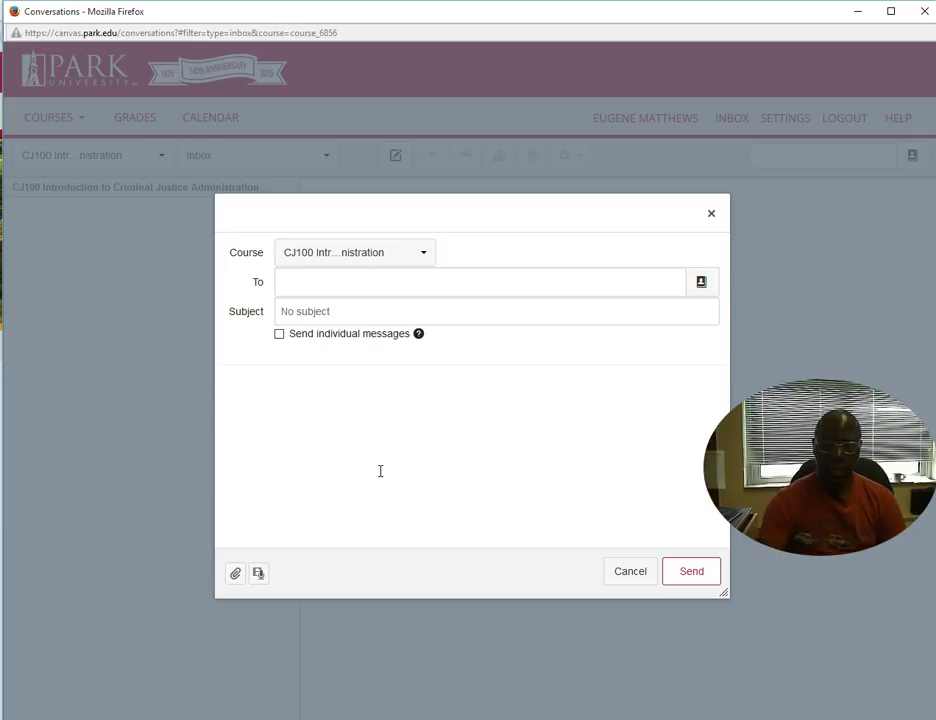
click(359, 434)
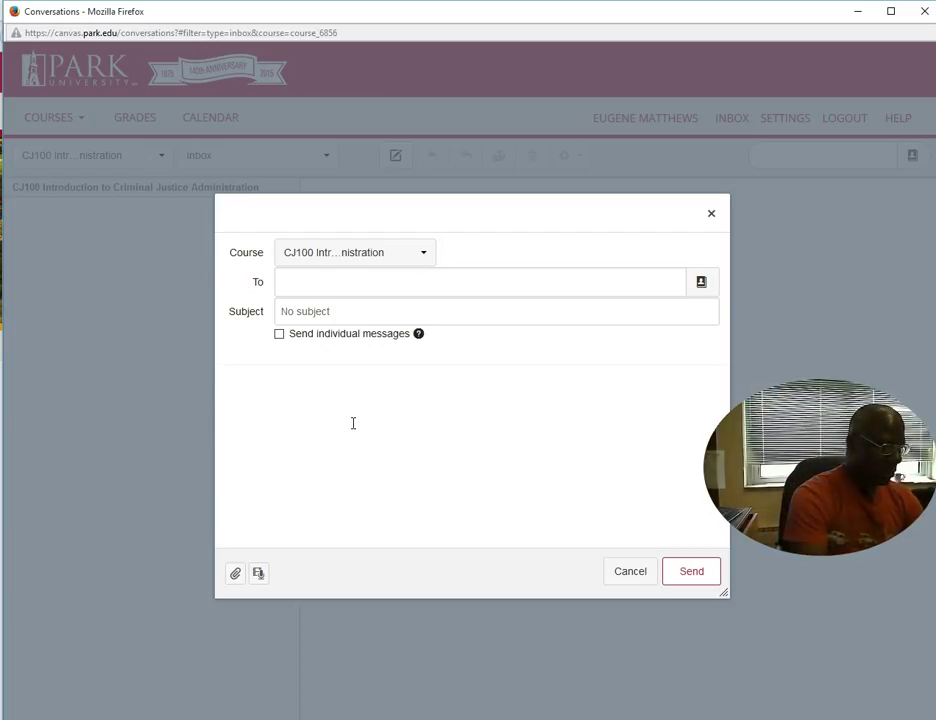
text(Hello and how )
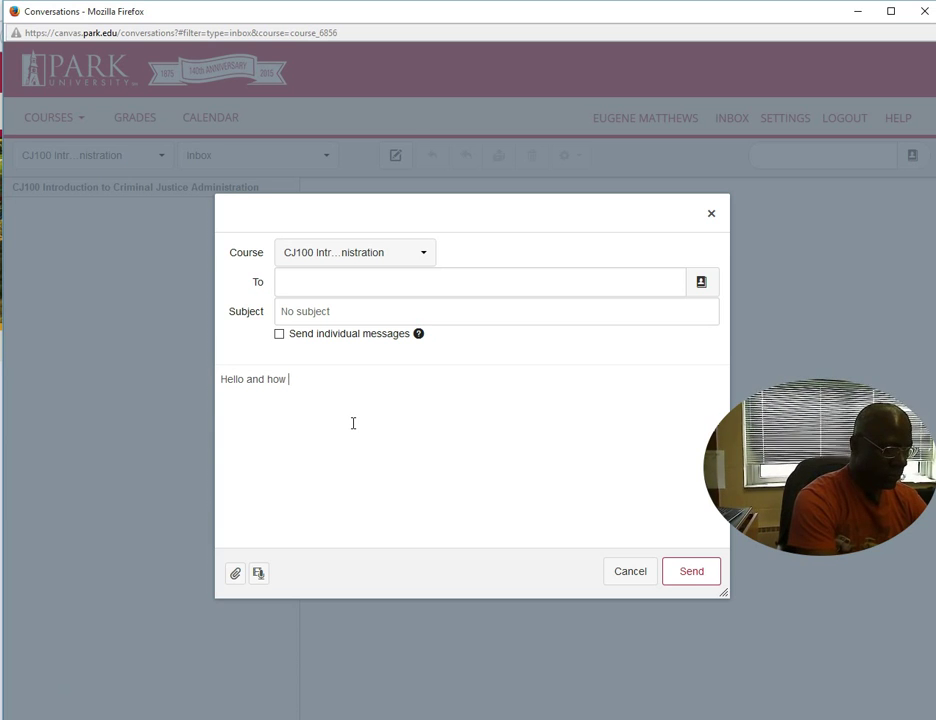
text(are you)
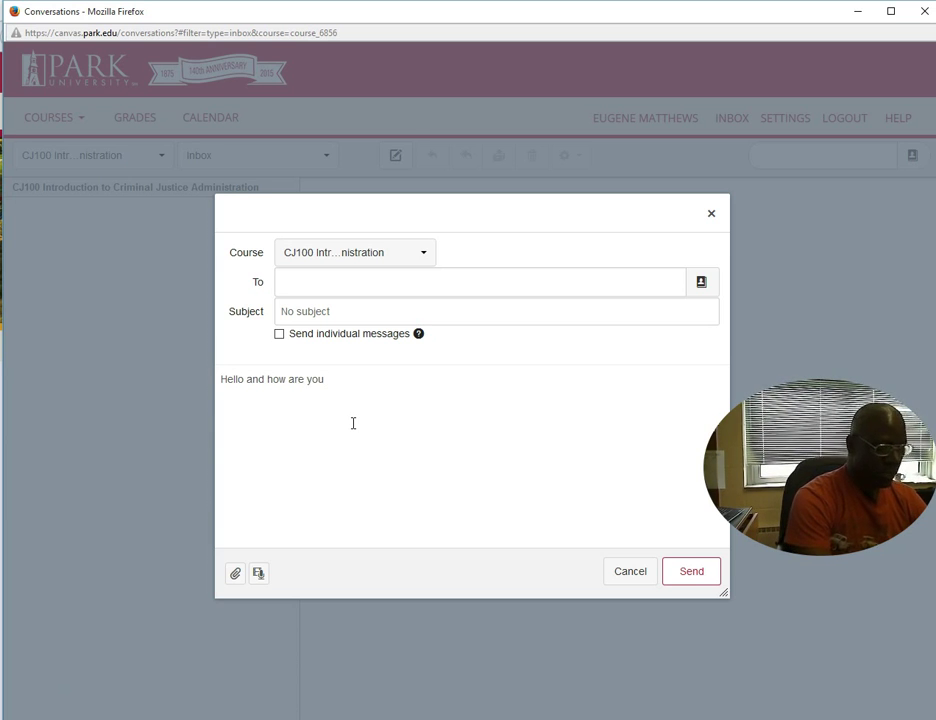
text(.)
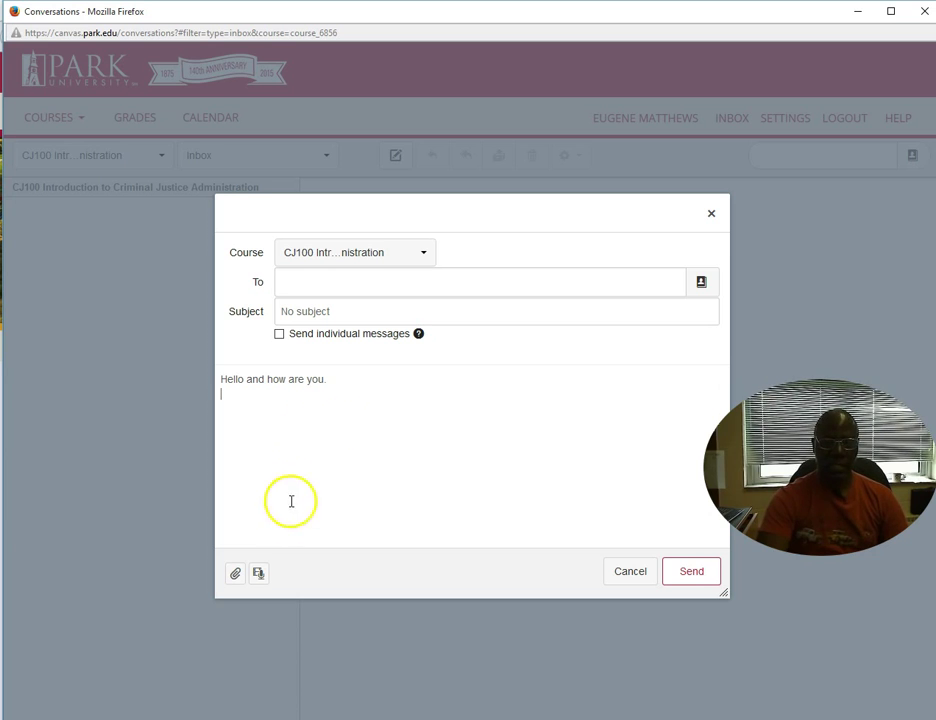
Step: Record a video comment for the message with the TOSHIBA Web Camera - HD, save it, and discard the unsent message
click(258, 575)
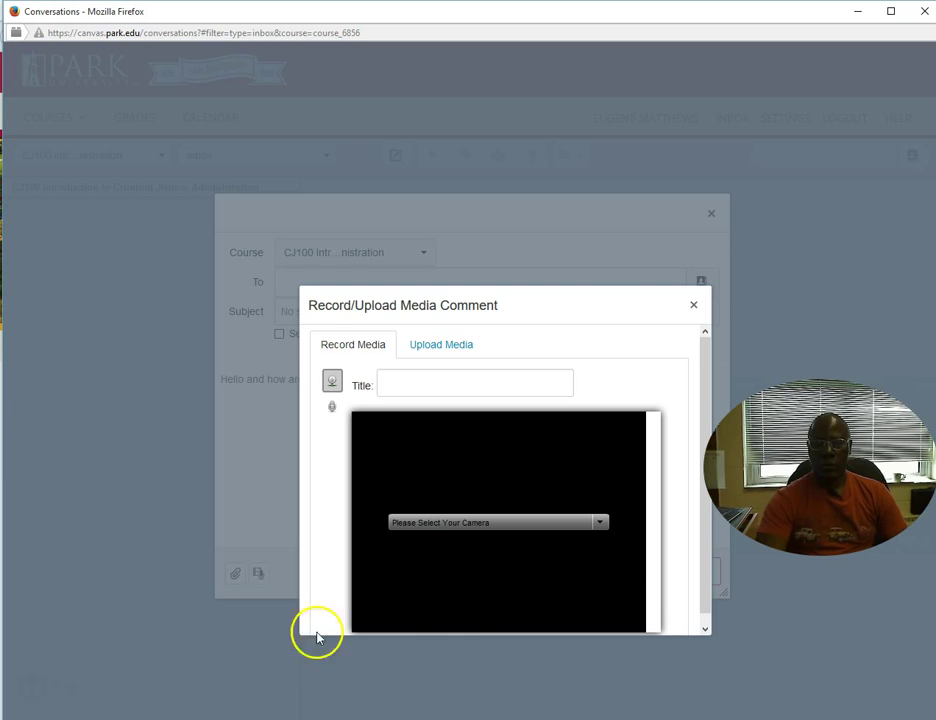
click(600, 522)
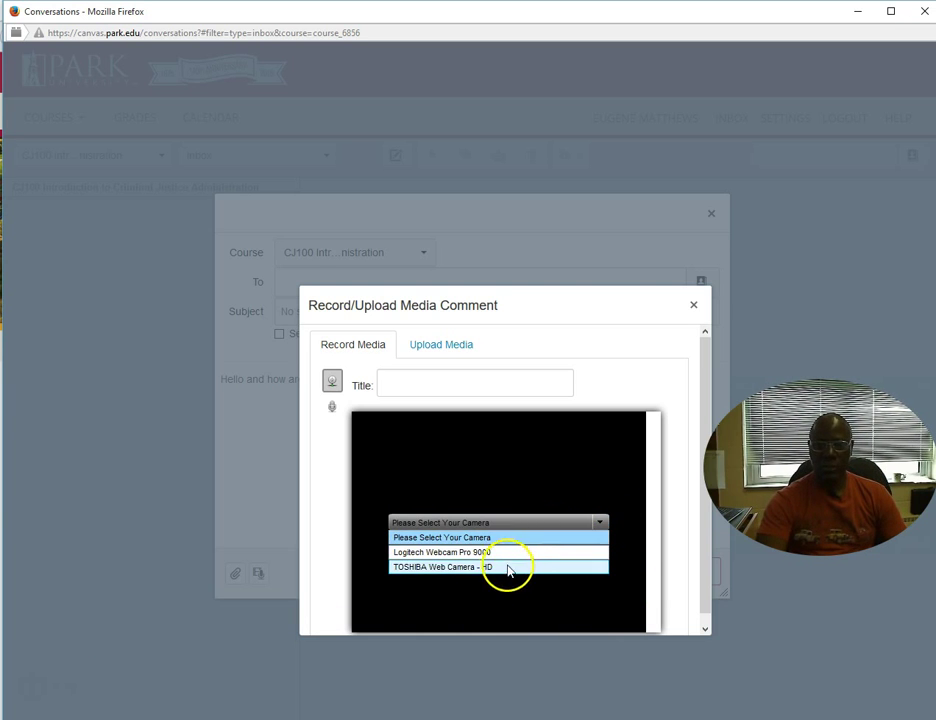
click(477, 567)
mouse_move(477, 568)
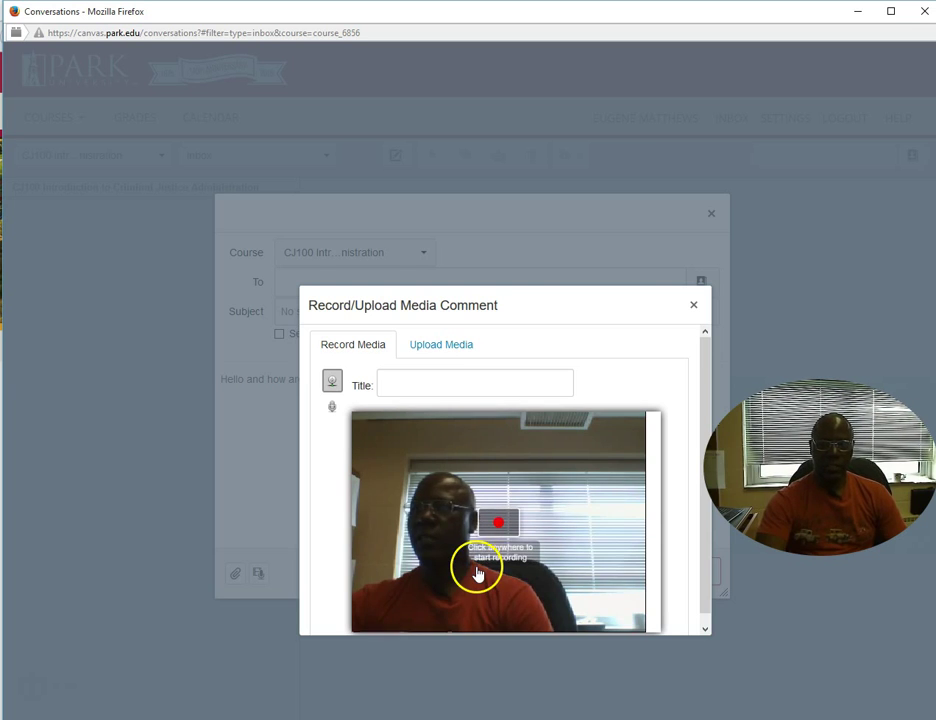
click(500, 522)
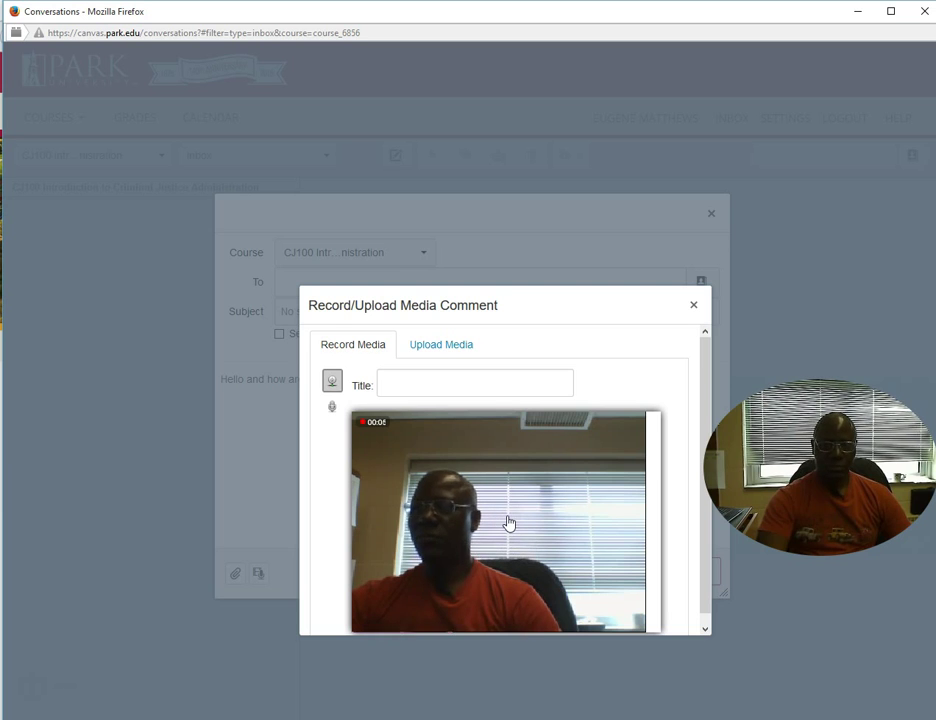
click(506, 523)
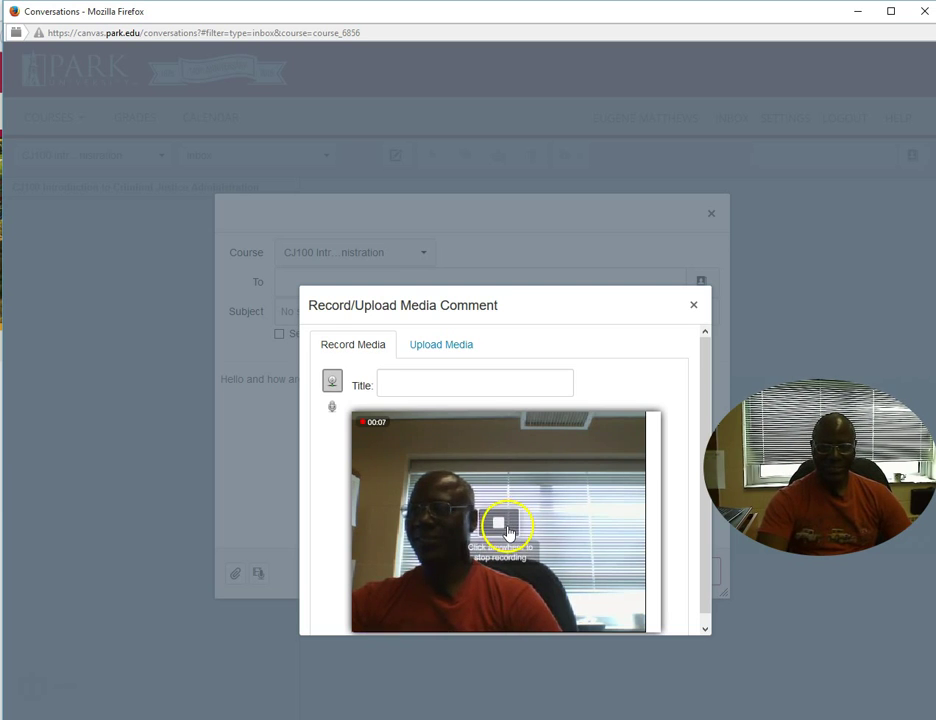
click(497, 528)
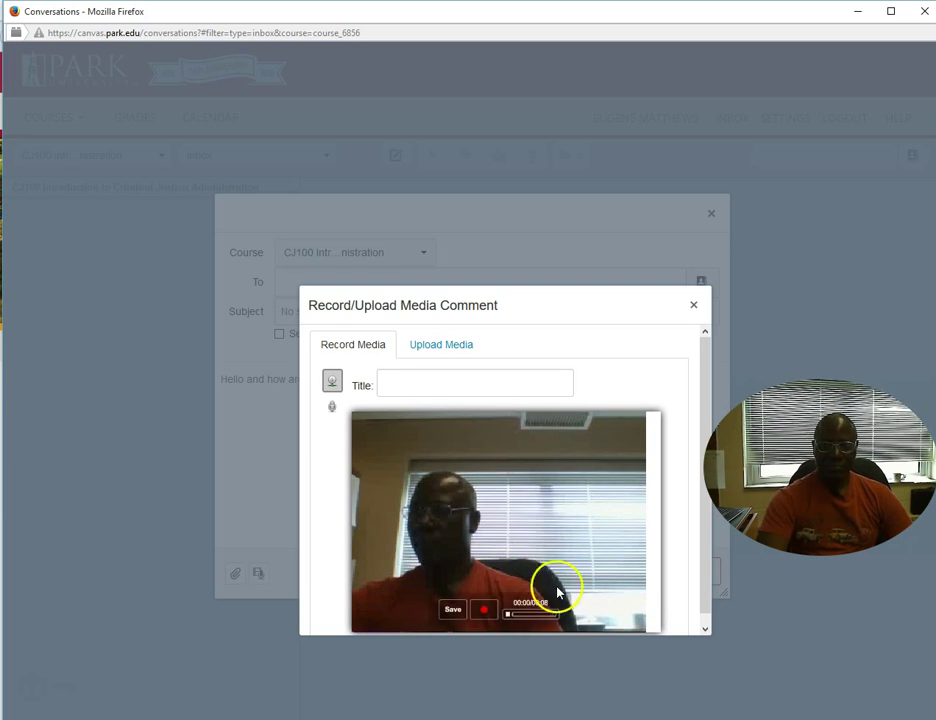
click(454, 611)
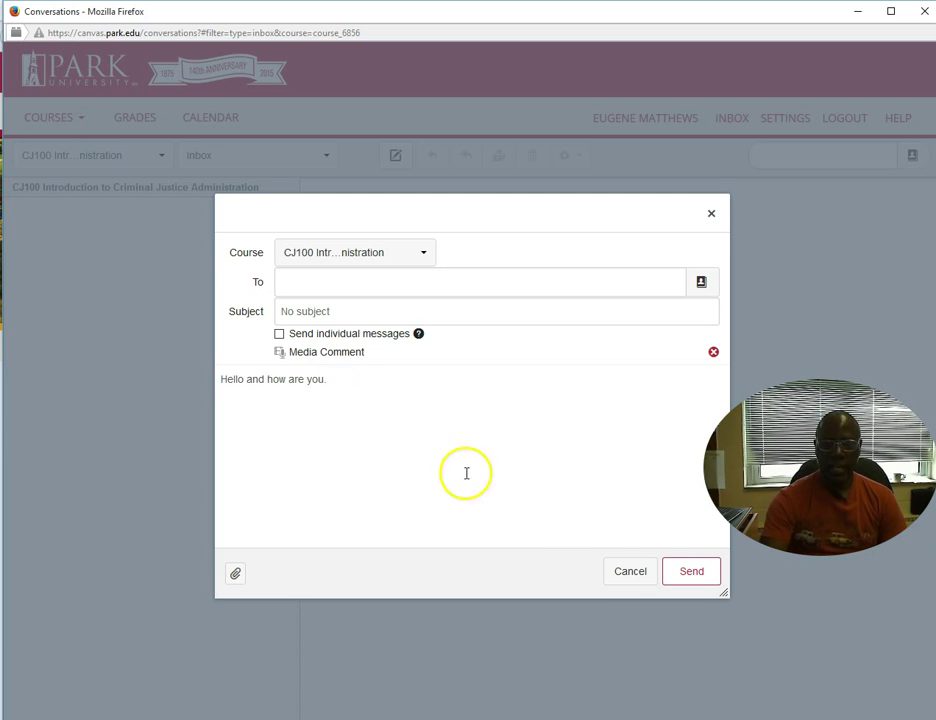
click(644, 577)
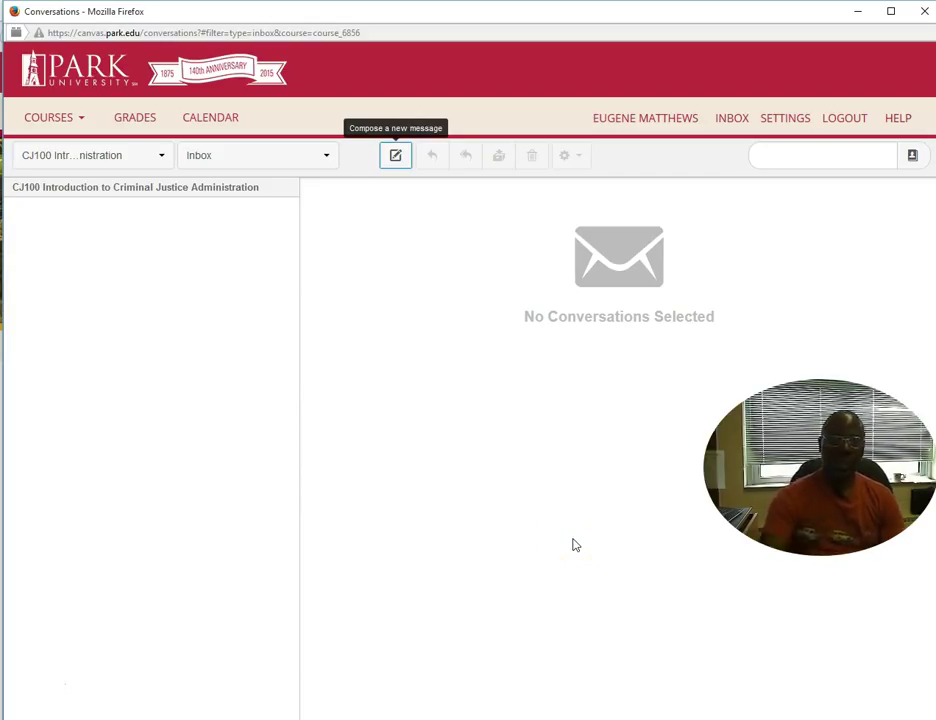
Step: Return to the CJ100 course home page, and review the available Help options before closing them
click(75, 119)
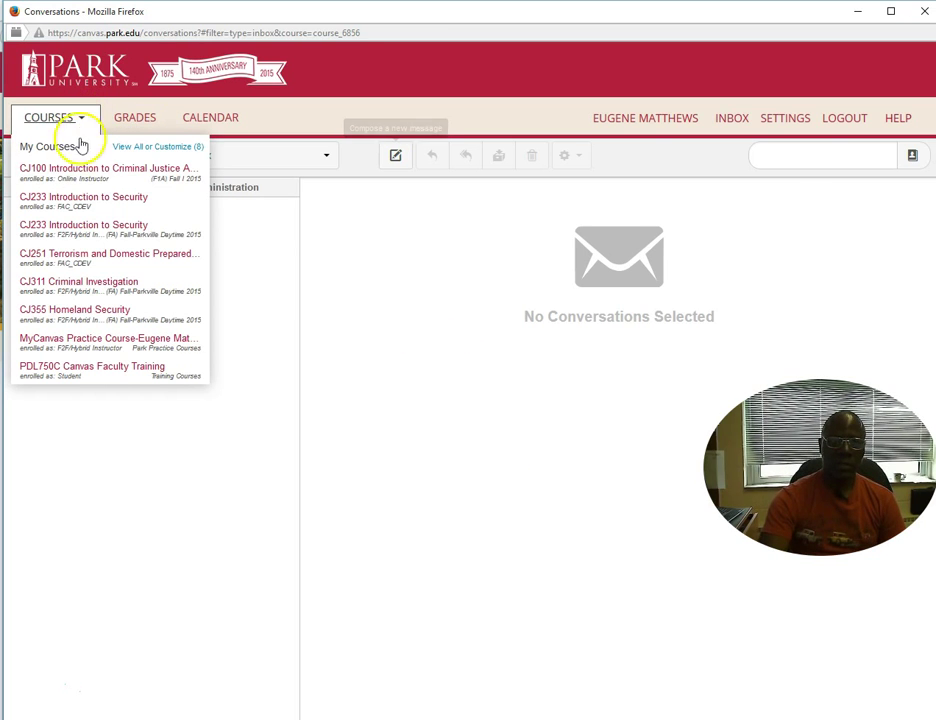
click(117, 184)
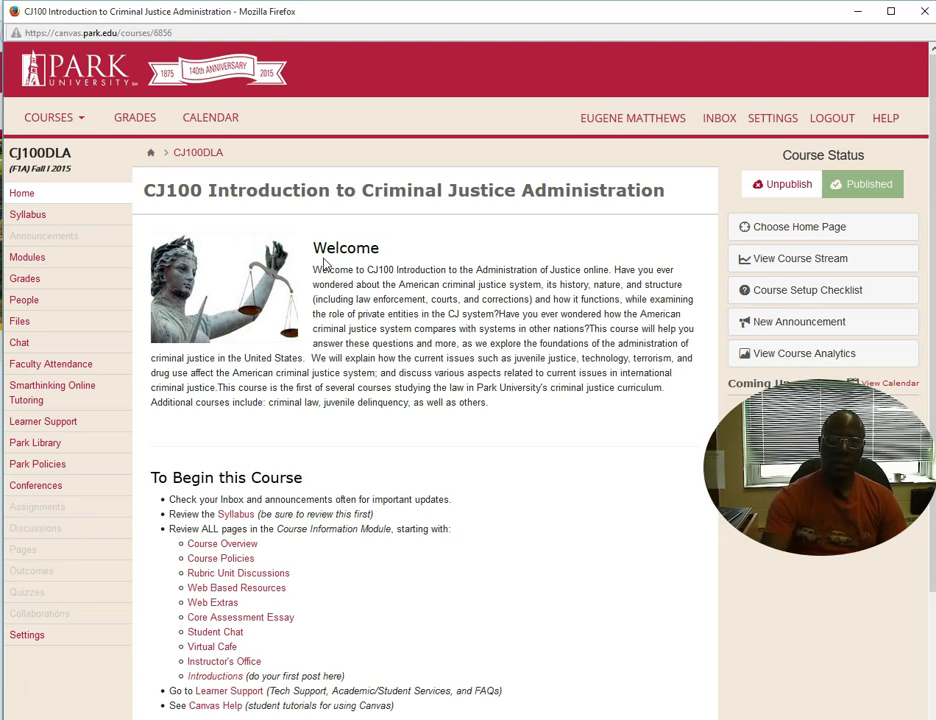
click(890, 120)
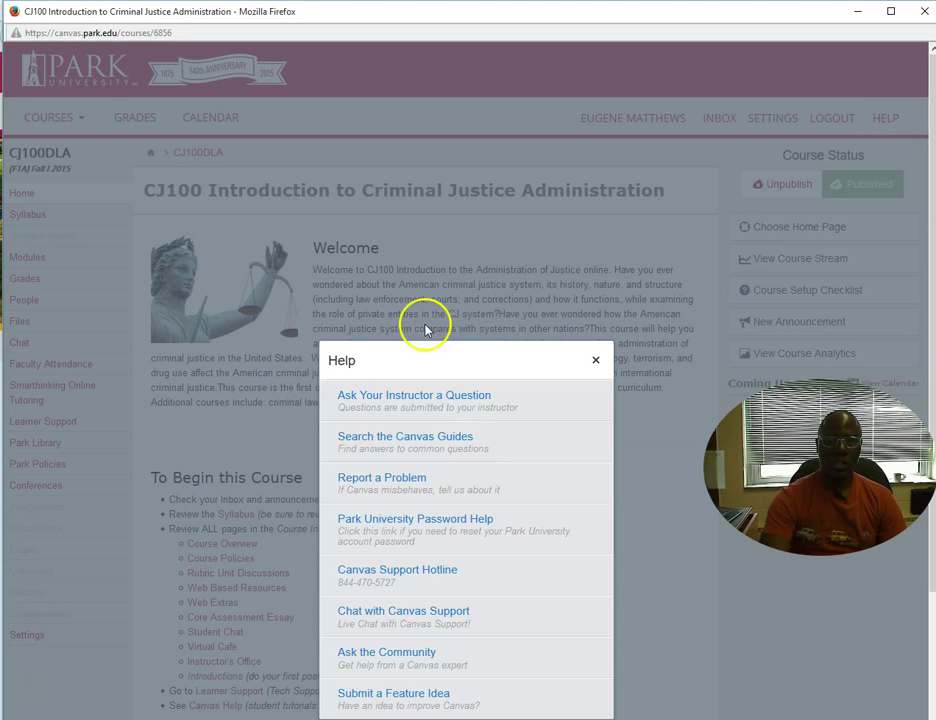
scroll(278, 363, down, 3)
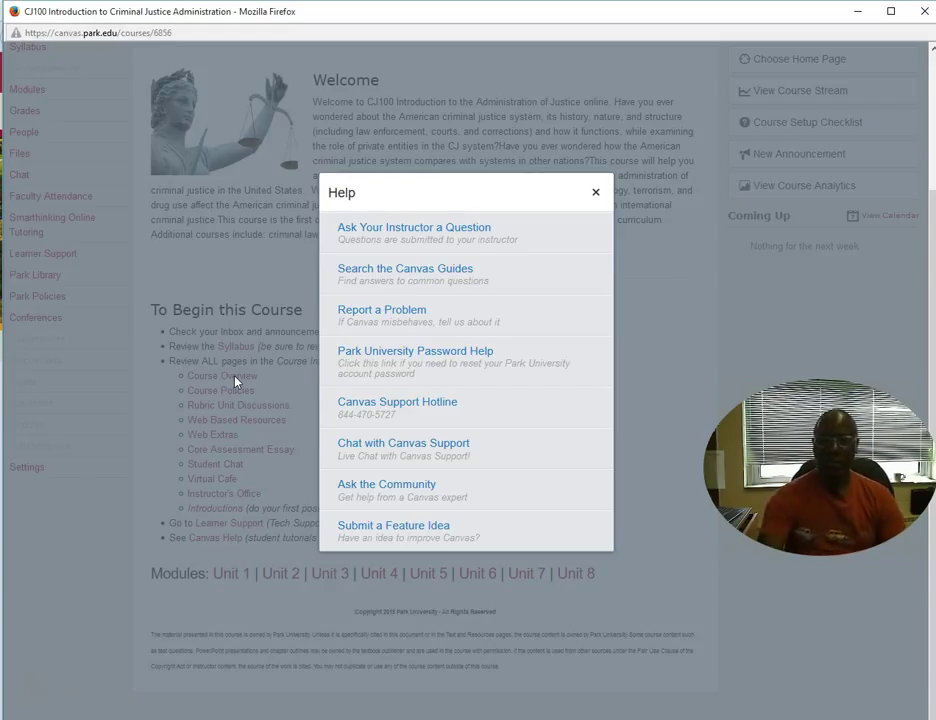
click(595, 193)
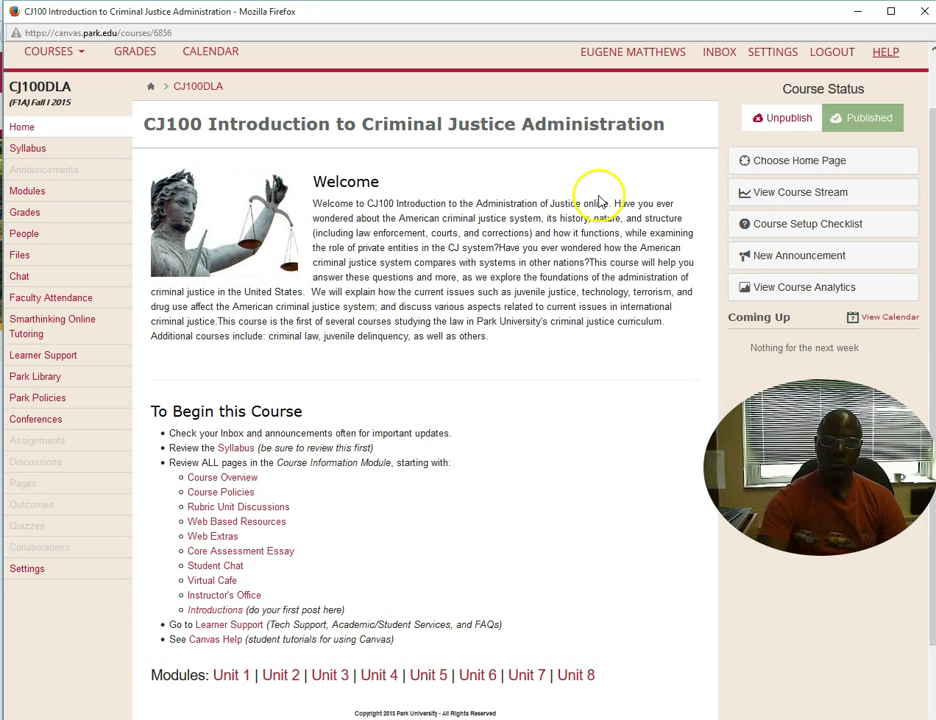